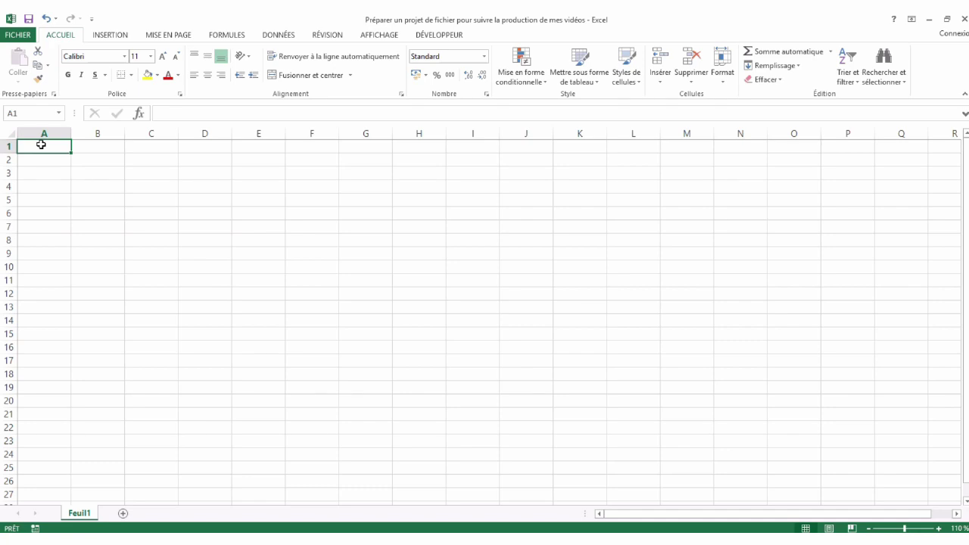
Step: Add a second worksheet and rename it Paramètres
click(60, 184)
click(48, 151)
click(123, 513)
right_click(115, 518)
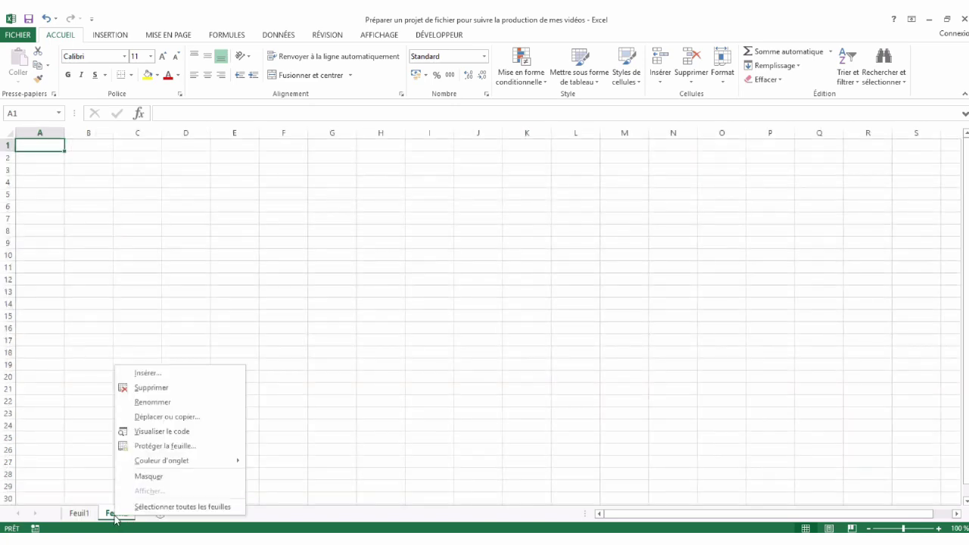
click(155, 404)
text(Paramètres)
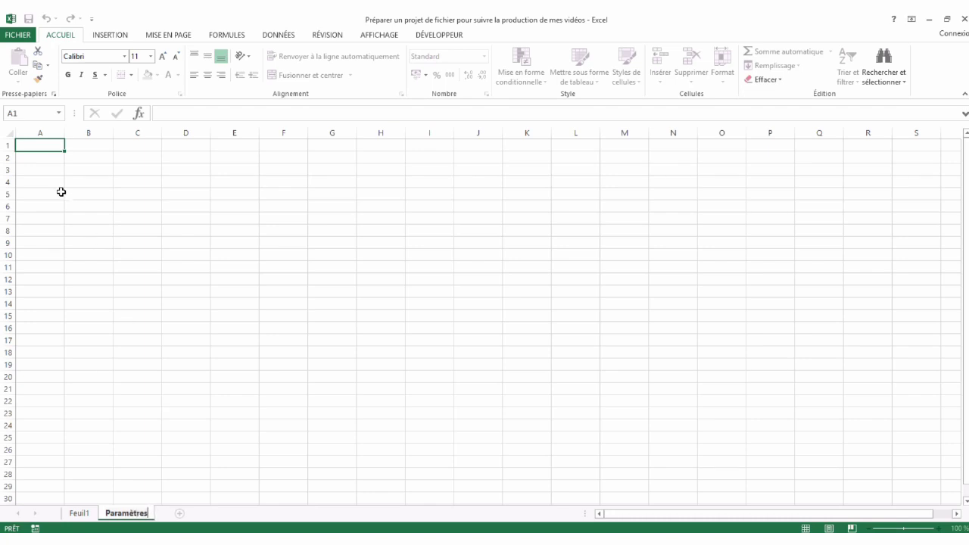
click(61, 193)
click(42, 151)
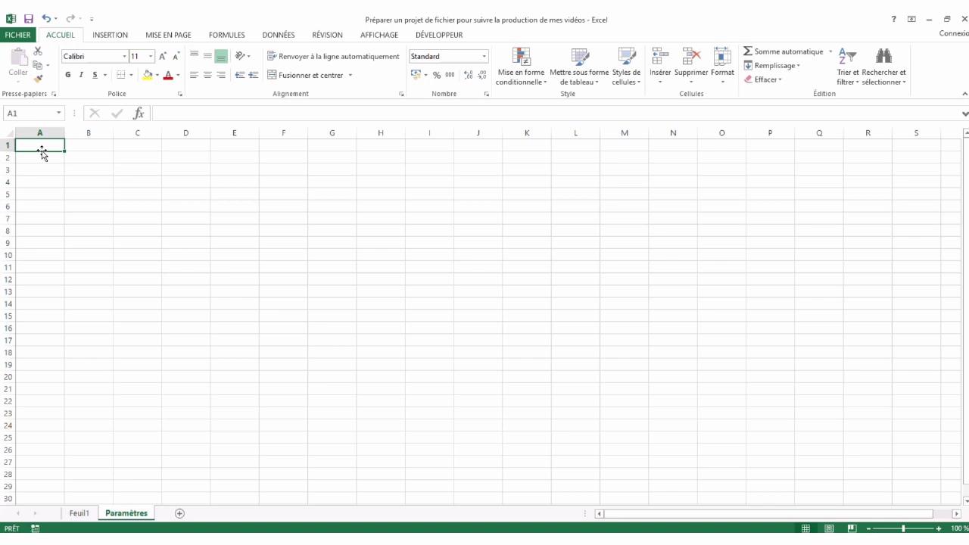
Step: Rename the Feuil1 sheet tab to Menu
right_click(81, 513)
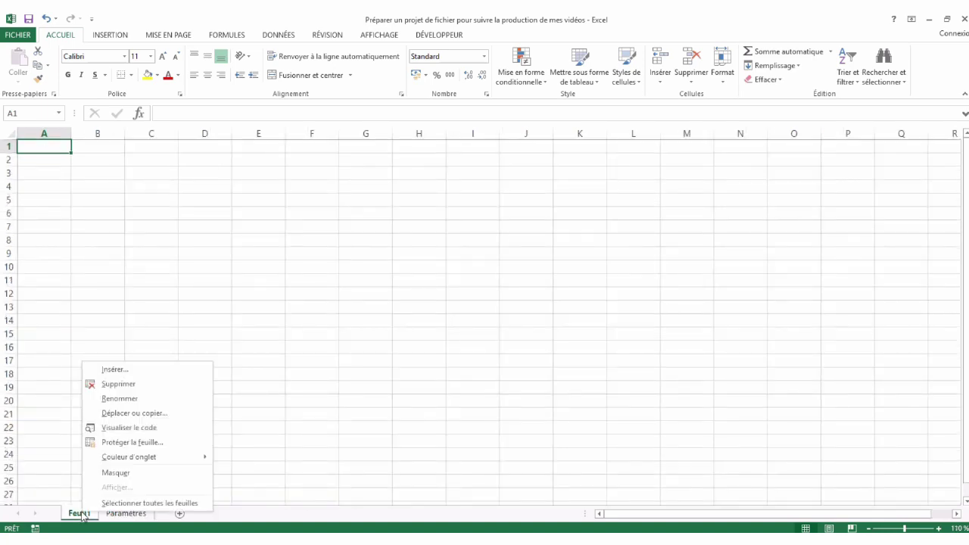
click(125, 398)
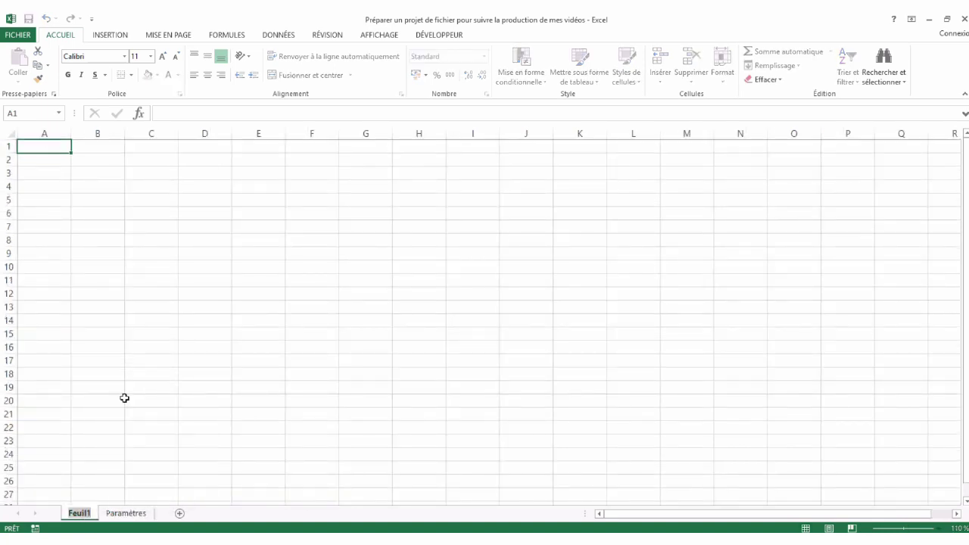
text(LM)
key(BackSpace)
key(BackSpace)
text(Menu)
click(119, 320)
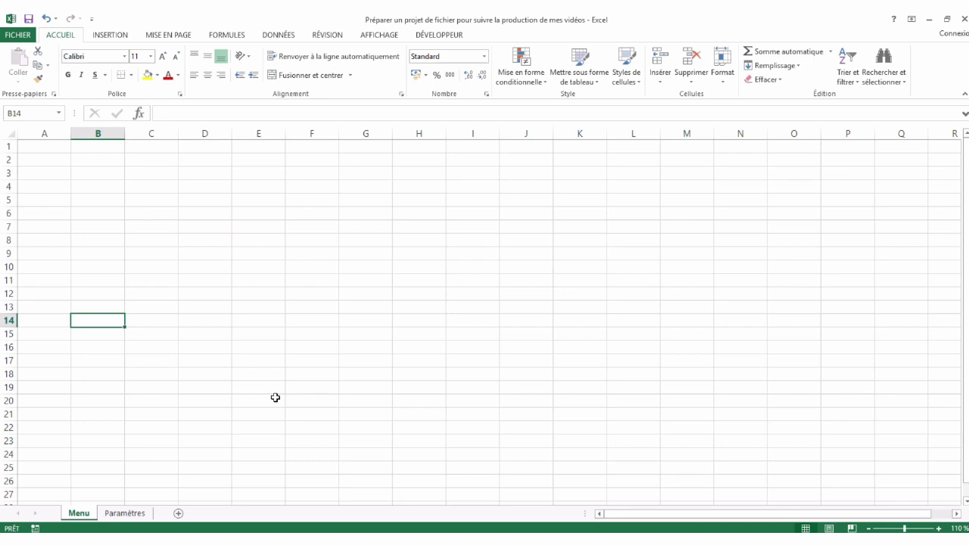
Step: Enter Macros and Formulaire in C4:C5 and Tableau croisé dynamique in B14
click(143, 183)
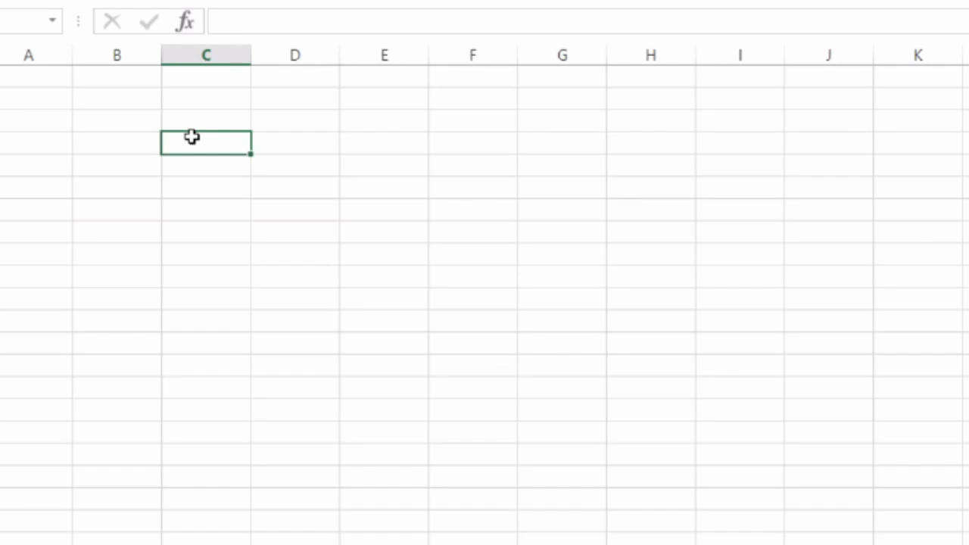
text(Macors)
key(BackSpace)
key(BackSpace)
key(BackSpace)
text(ros)
key(Return)
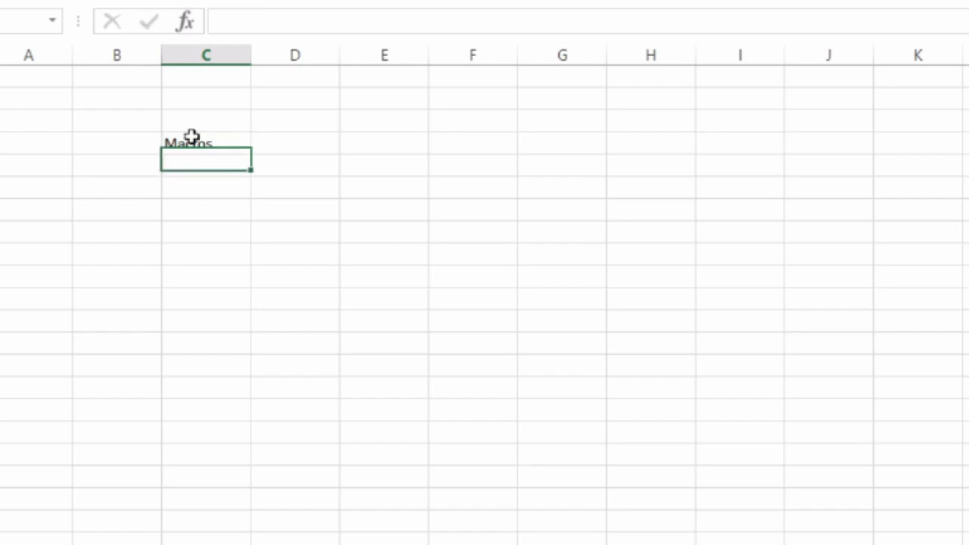
text(Formulaire)
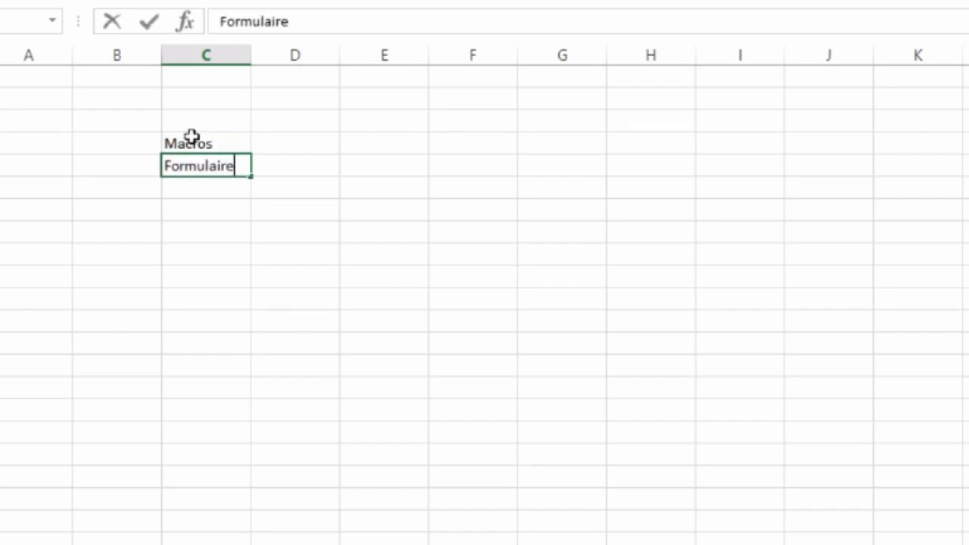
key(Return)
key(Down)
key(Down)
key(Down)
key(Down)
key(Down)
key(Down)
key(Left)
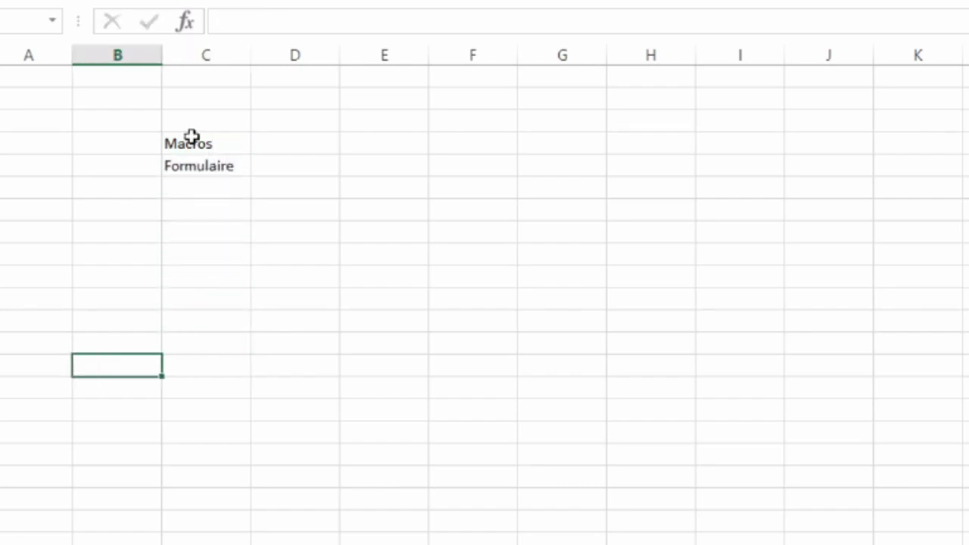
text(T)
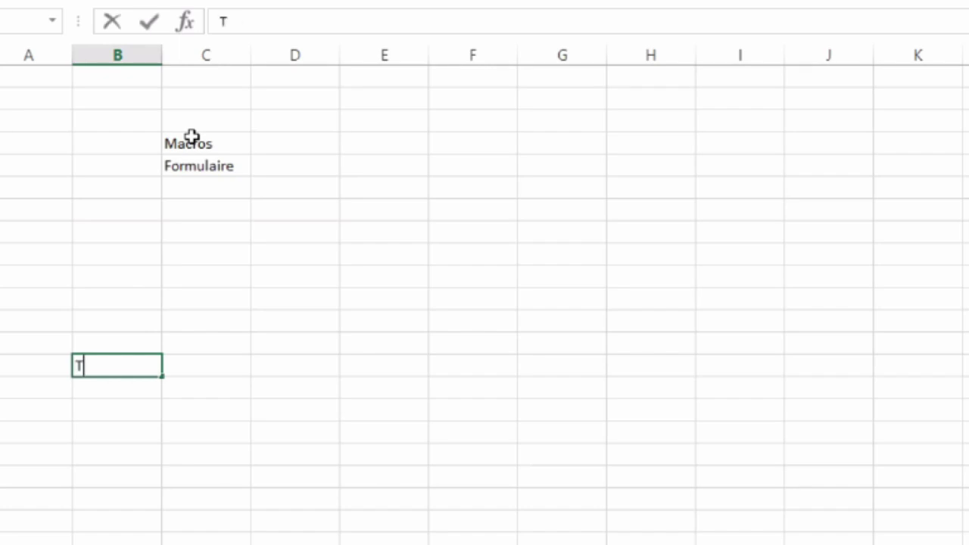
text(ableau croisé dynamique)
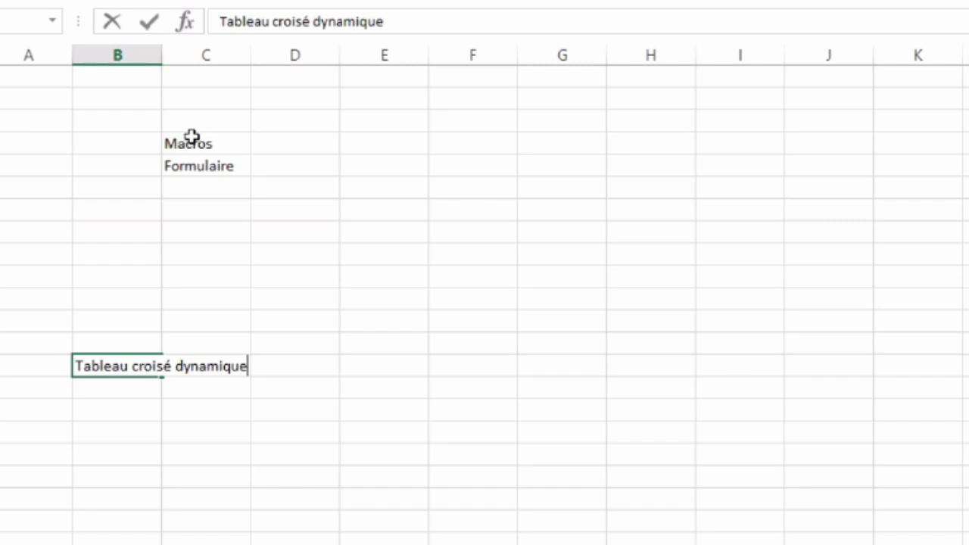
key(Return)
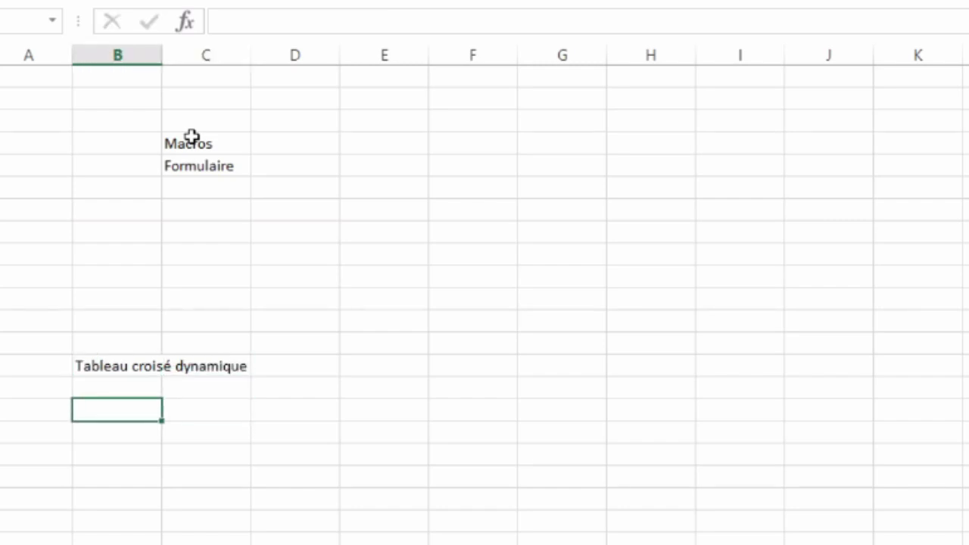
Step: Enter En cours de production, A venir / à produire and Idées along row 16
text(En cours de production)
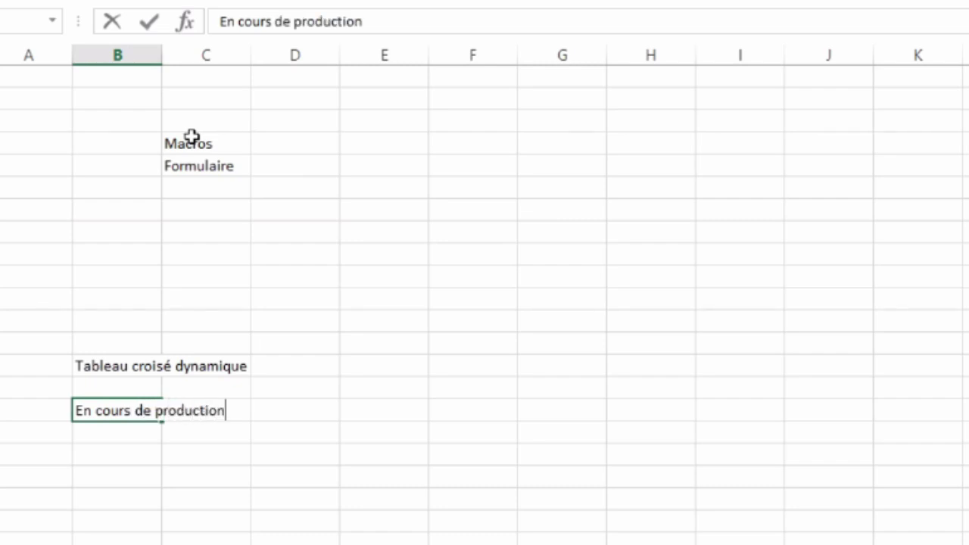
key(Right)
key(Right)
key(Right)
key(Right)
text(A)
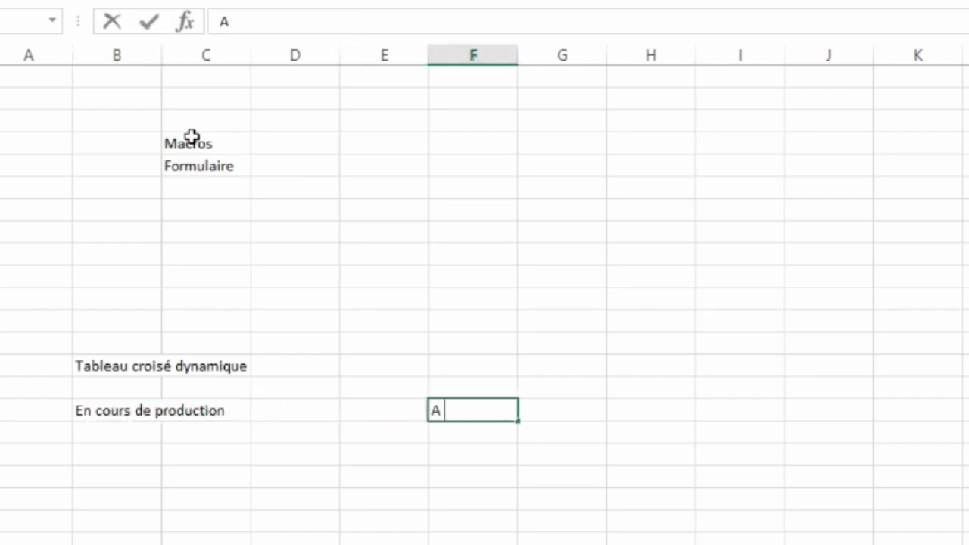
text( venir)
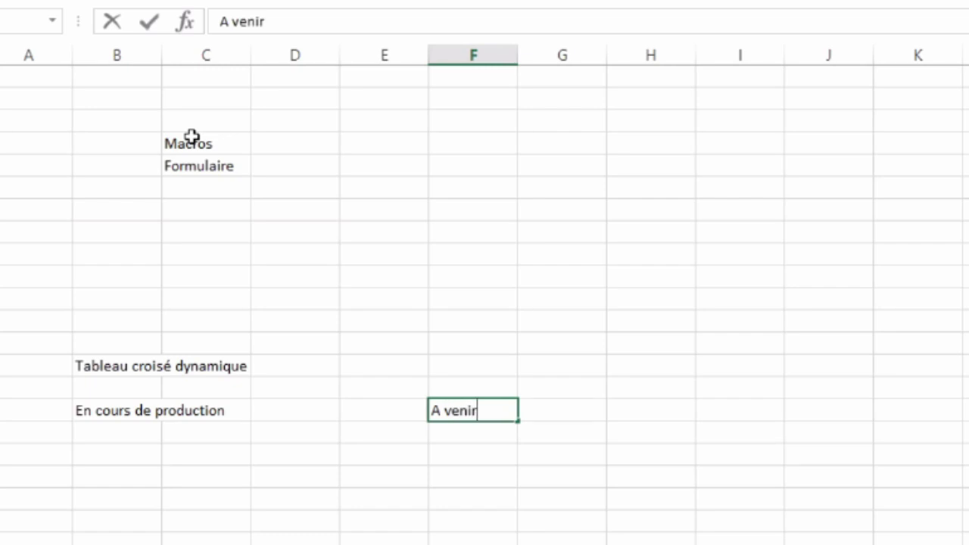
text( / à produire)
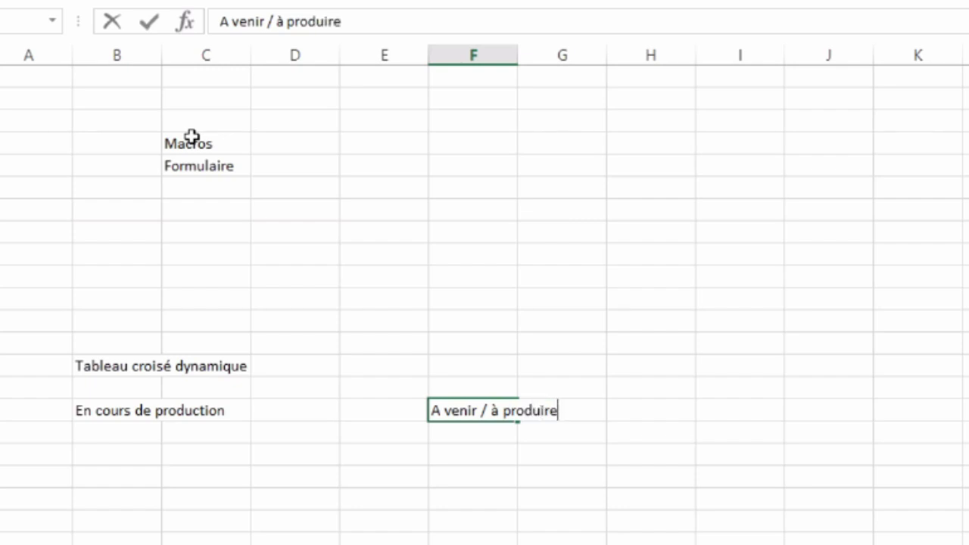
key(Right)
key(Right)
key(Right)
key(Right)
text(Idées)
key(Right)
key(Left)
key(Right)
key(Left)
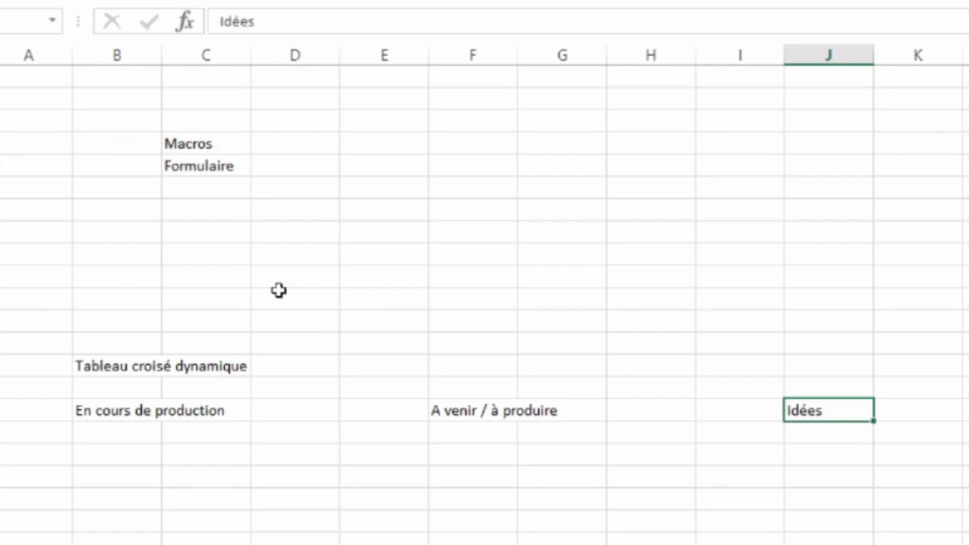
click(99, 319)
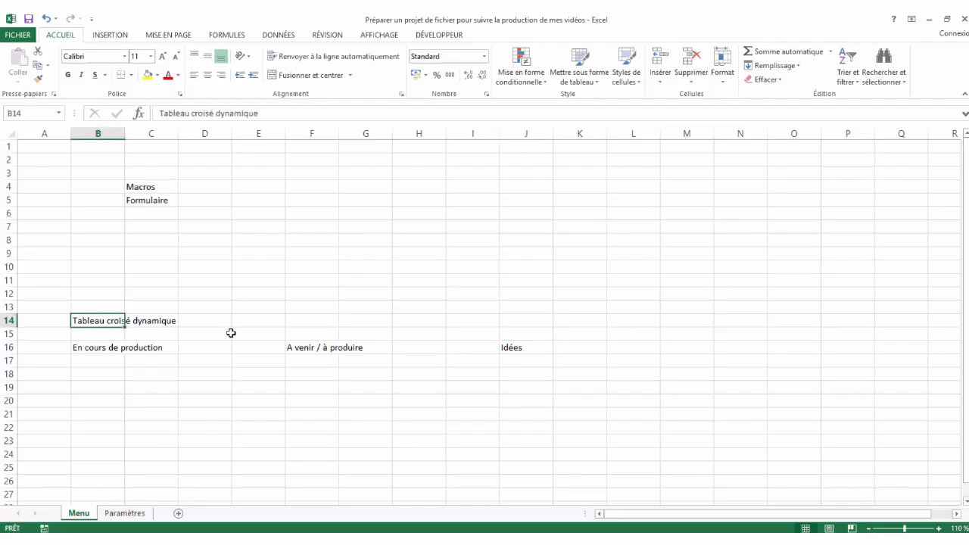
drag(87, 305, 570, 362)
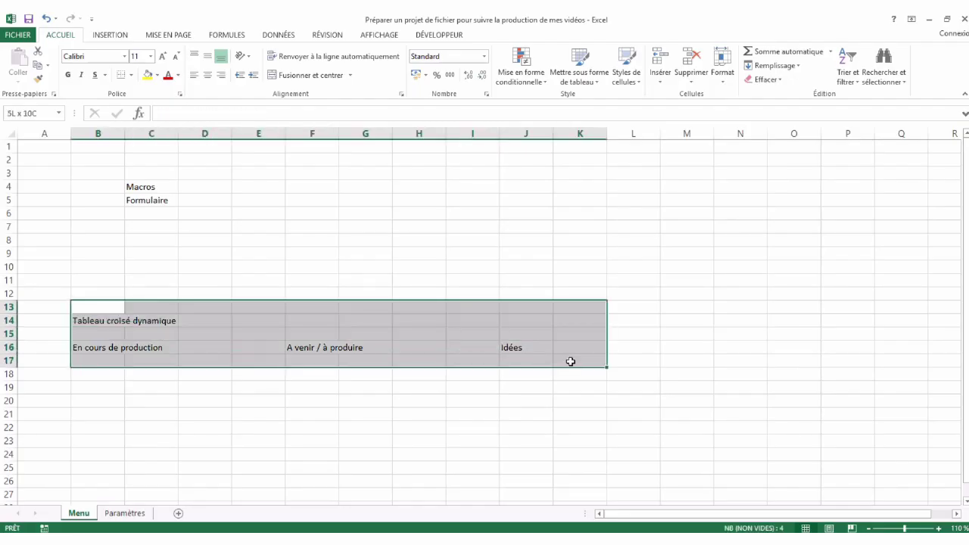
drag(151, 173, 492, 249)
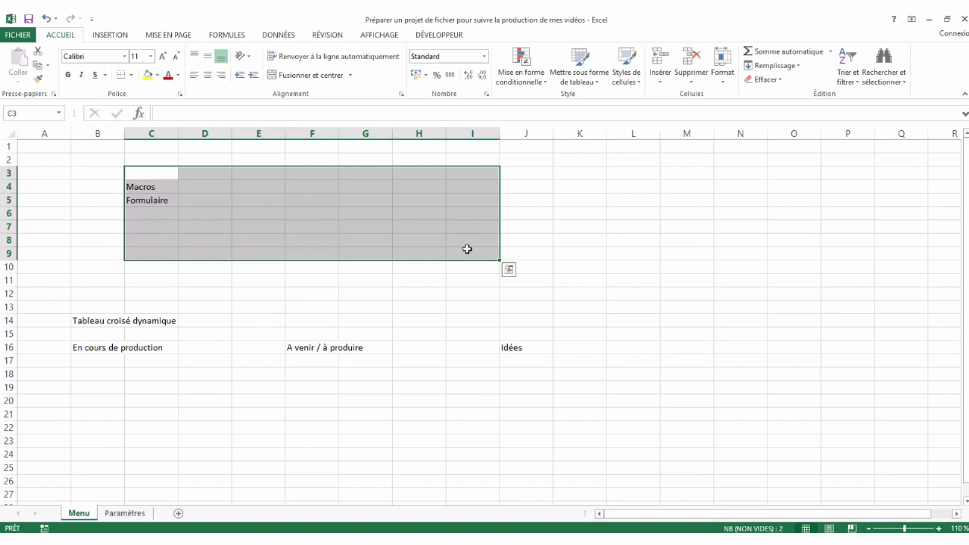
drag(9, 146, 9, 293)
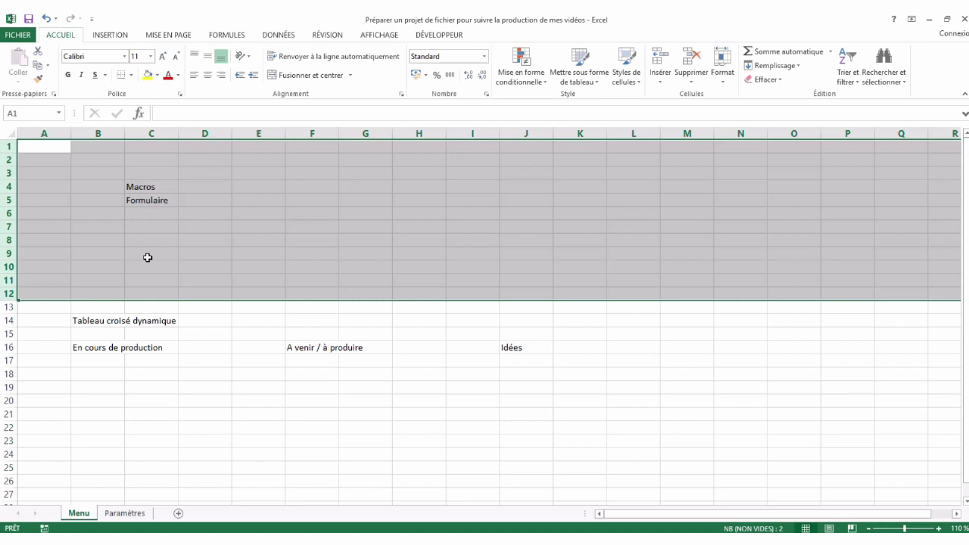
drag(84, 315, 579, 396)
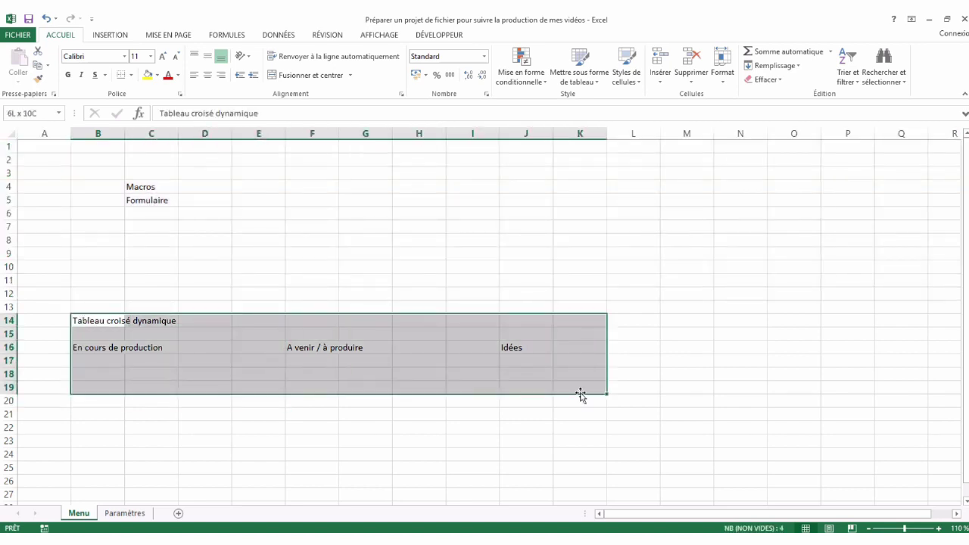
mouse_move(103, 363)
mouse_down()
mouse_move(103, 449)
mouse_move(113, 371)
mouse_up()
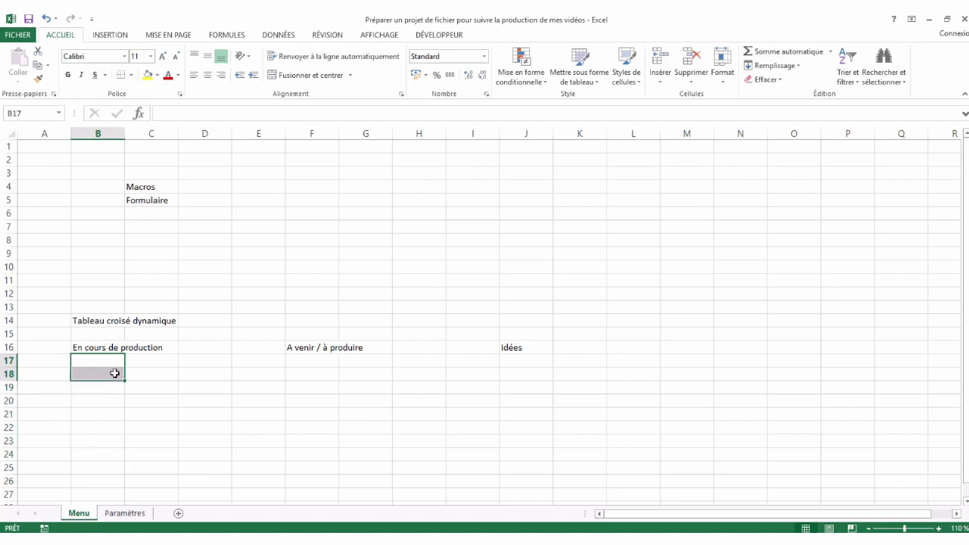
click(151, 369)
click(109, 363)
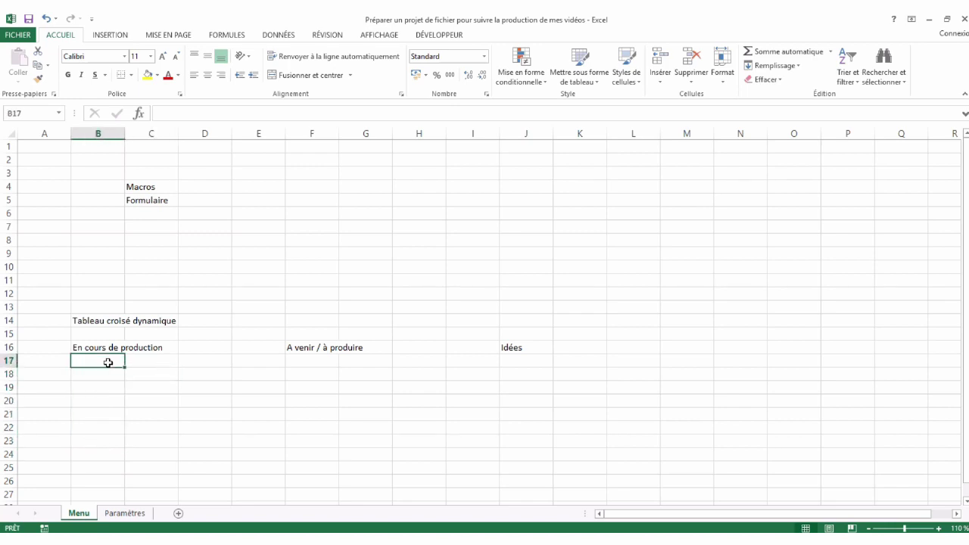
click(87, 377)
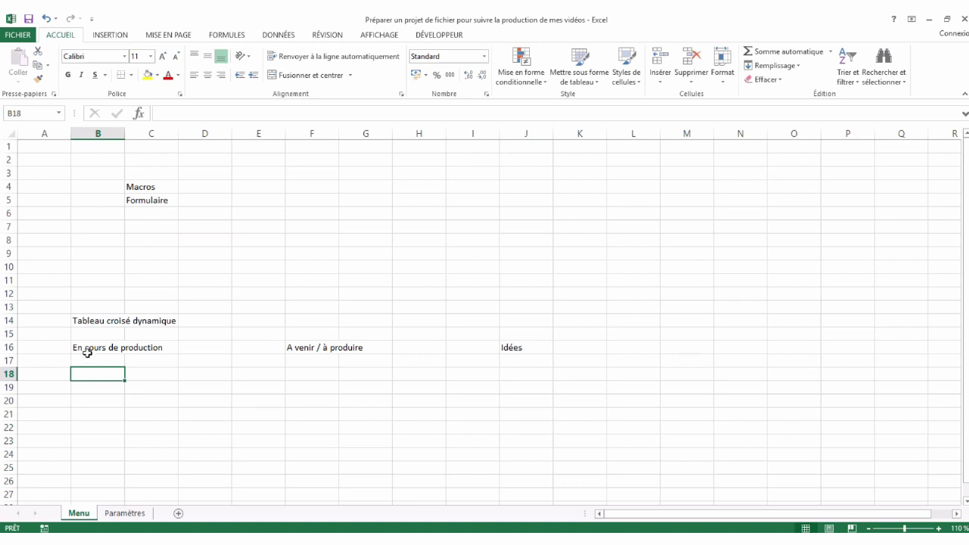
drag(87, 350, 519, 347)
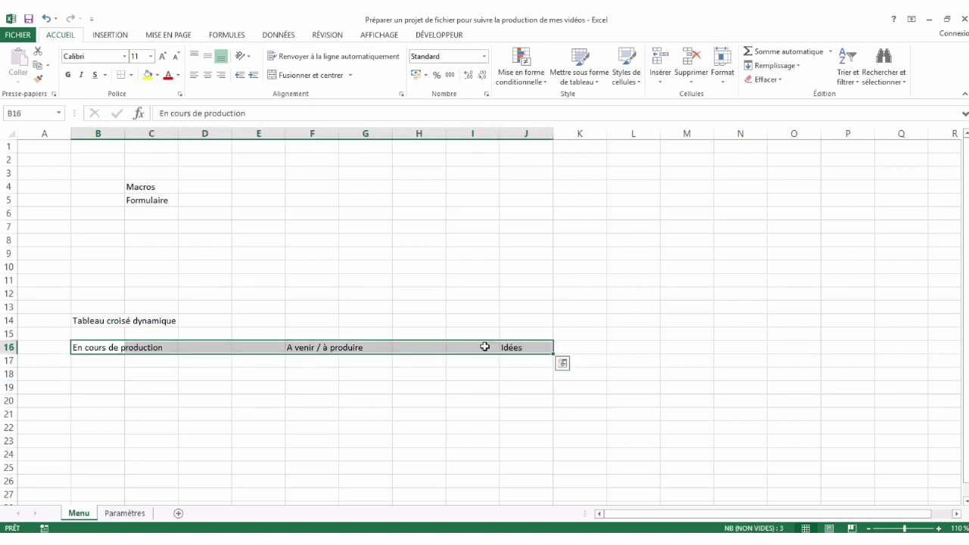
click(101, 373)
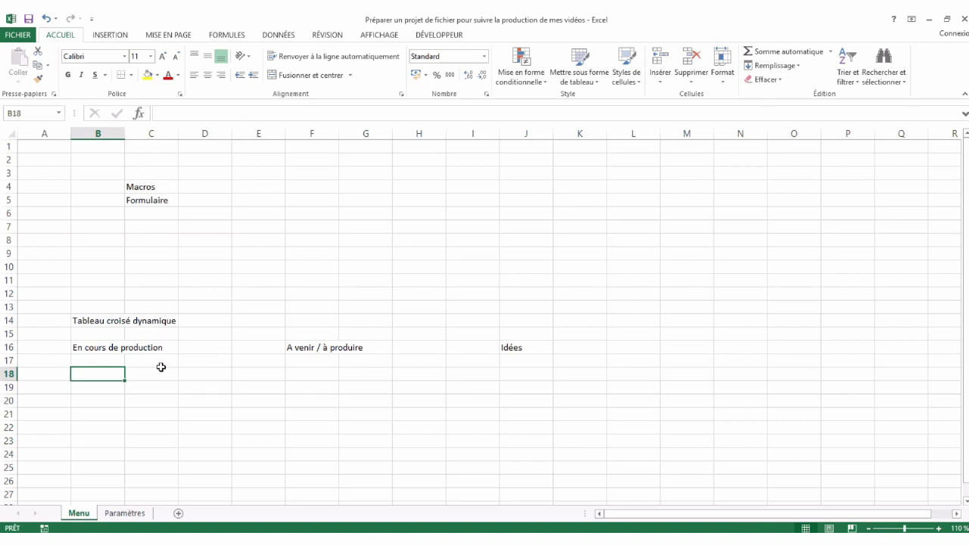
click(98, 361)
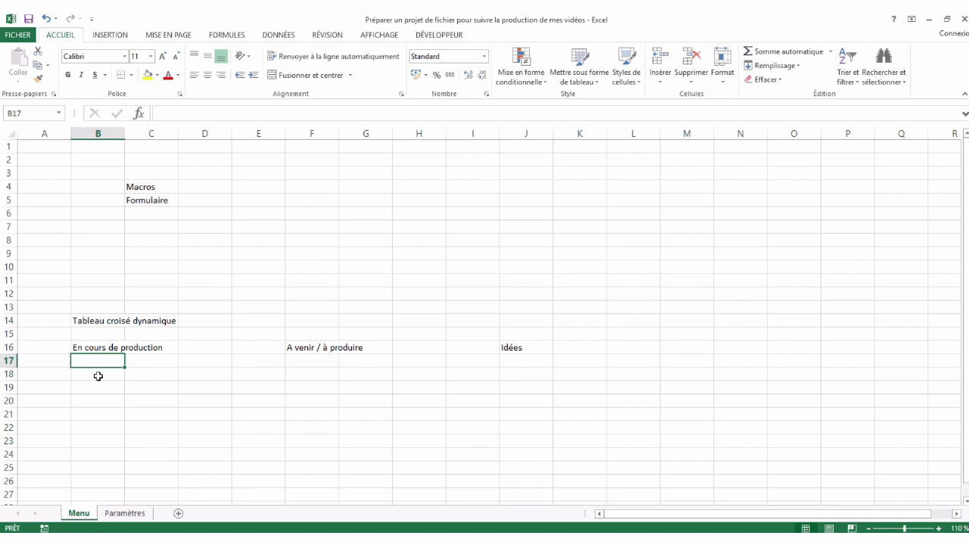
click(9, 280)
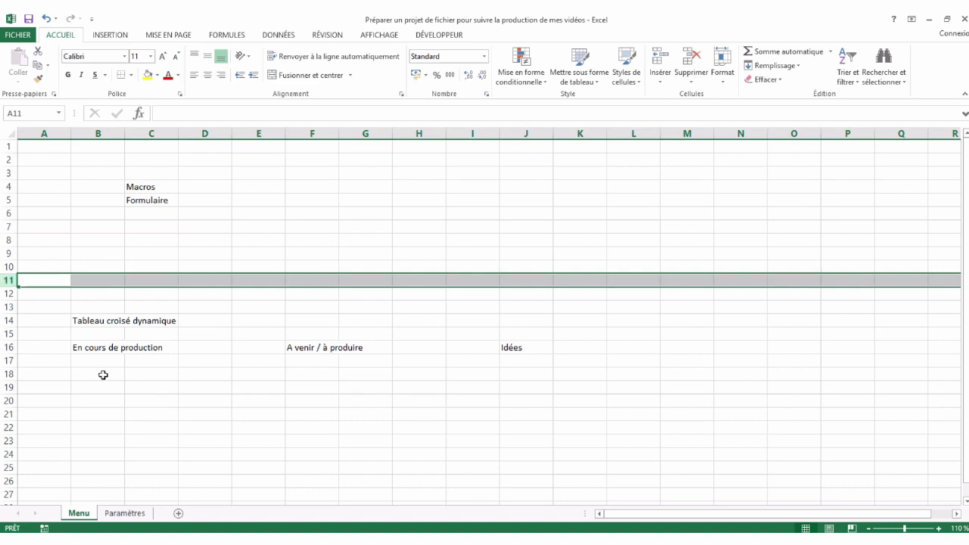
click(107, 366)
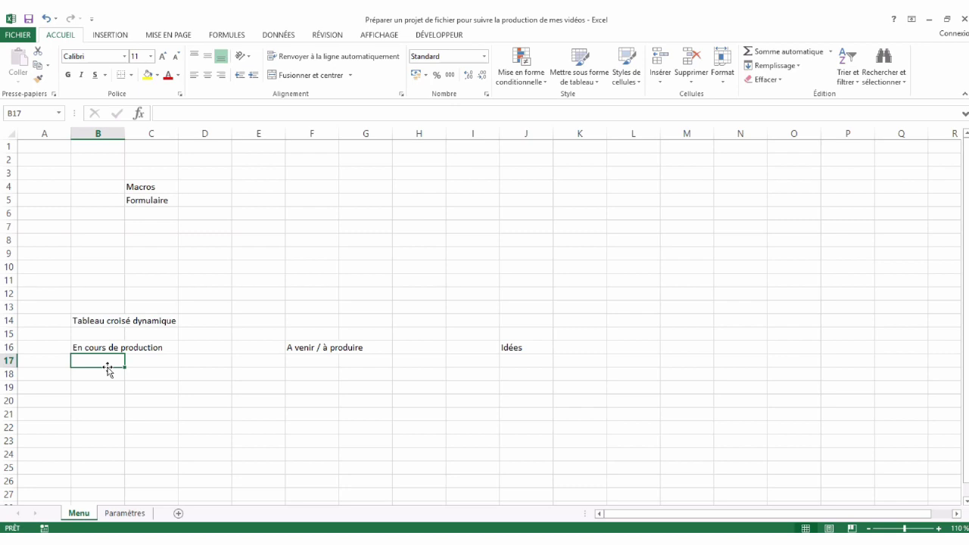
Step: On Paramètres, enter Idée and A planifier, then move A produire down one row
click(124, 513)
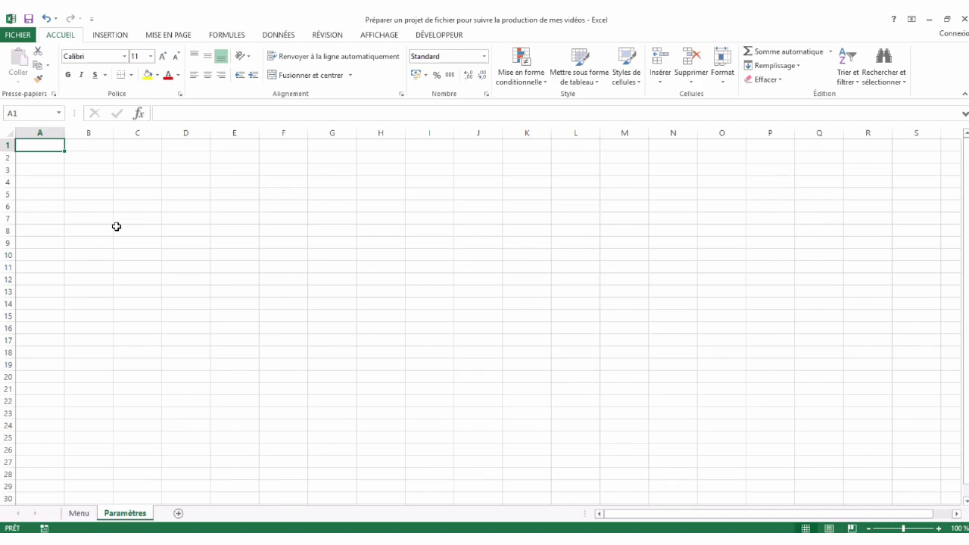
text(Idée)
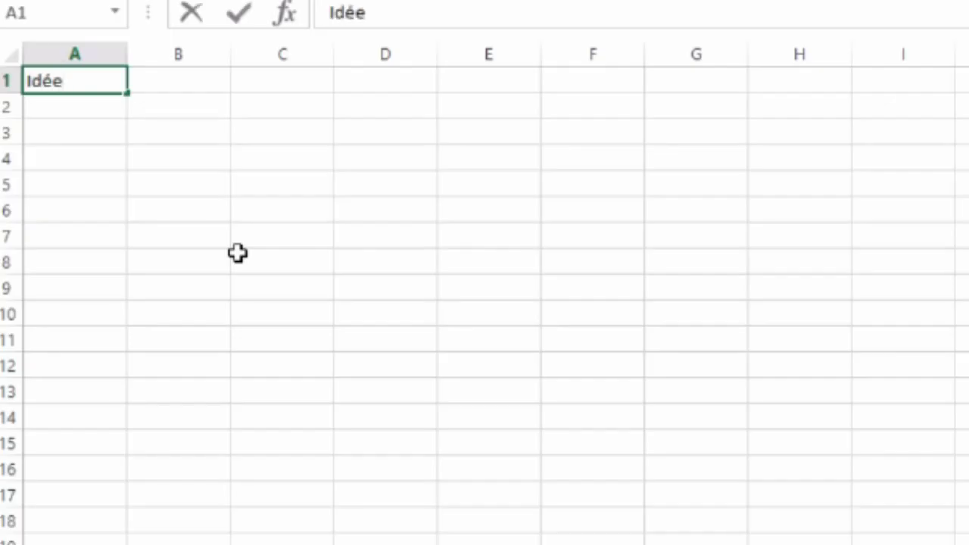
key(Return)
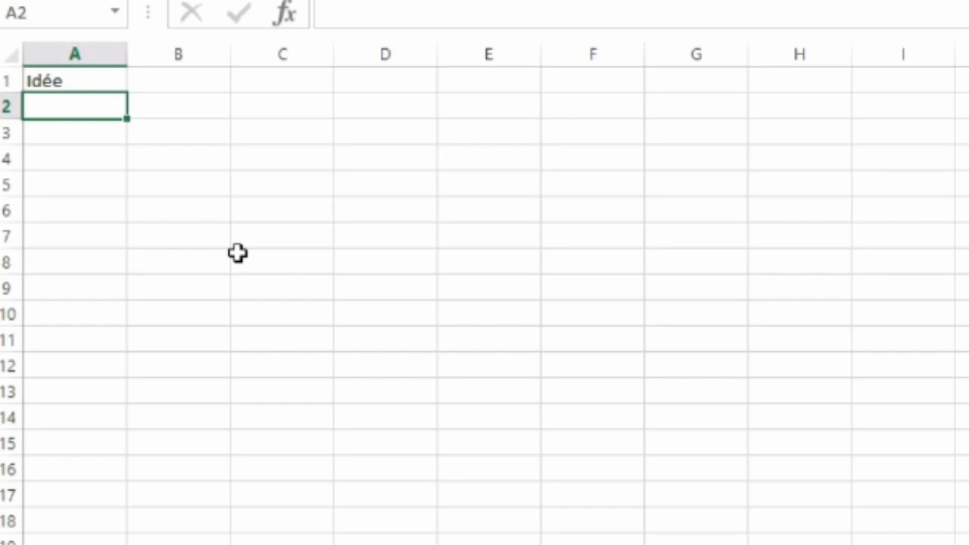
text(A planifier)
key(Return)
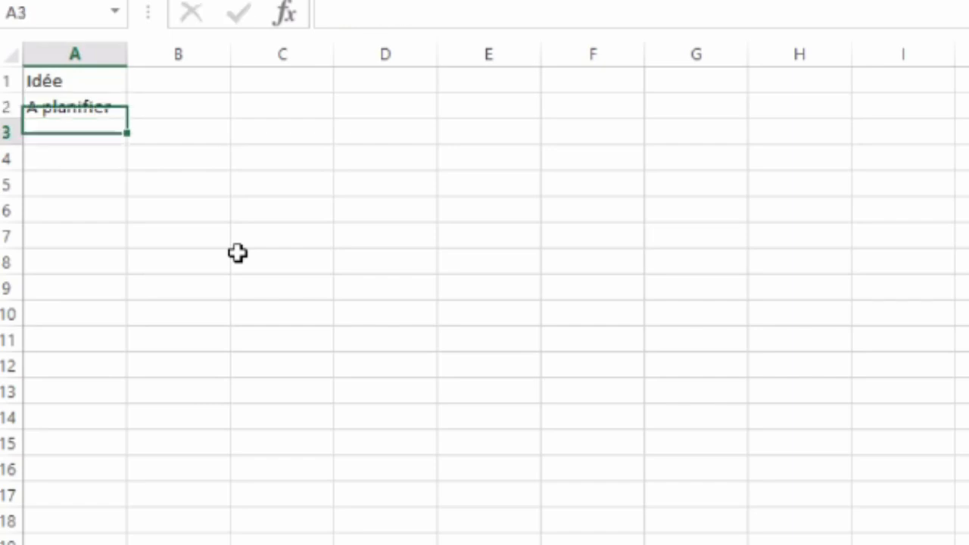
text(A produire)
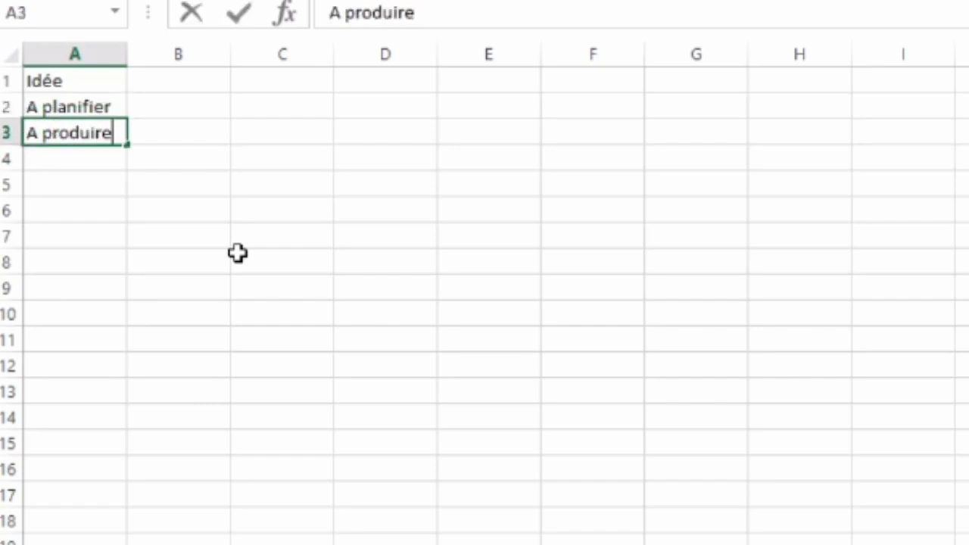
key(Return)
key(Up)
key(ctrl+x)
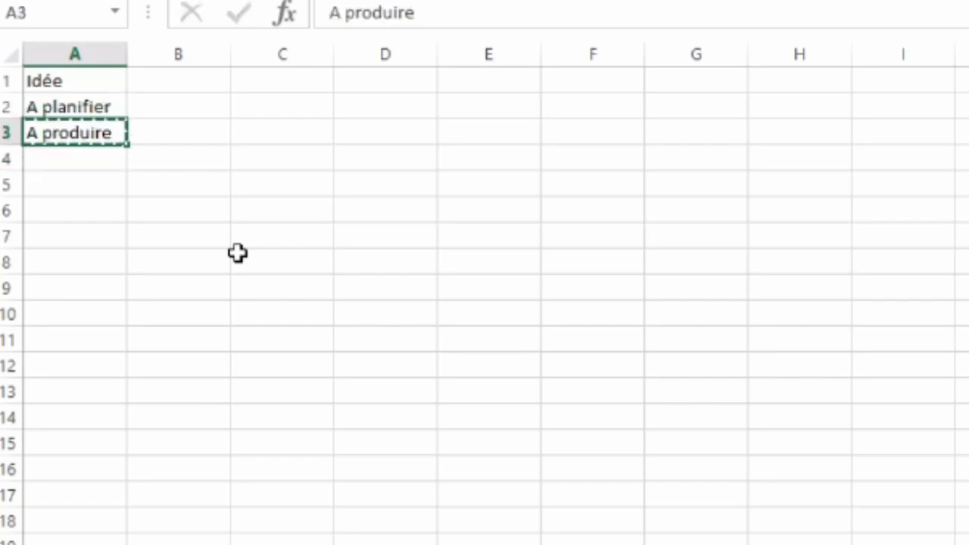
key(Down)
key(ctrl+v)
key(Up)
Step: Fill in A scénariser in row 3, then A publier and Marketing below A produire
text(A sc)
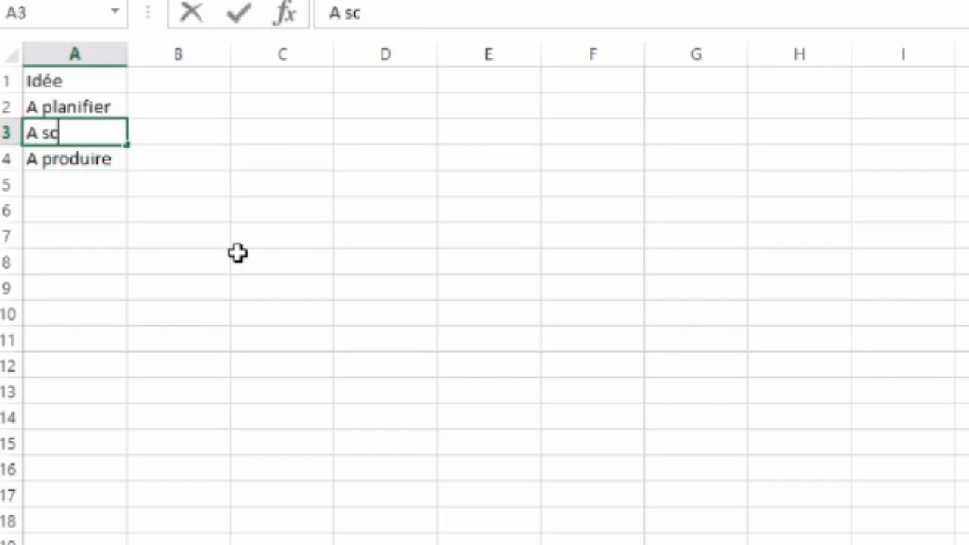
text(énariser)
key(Return)
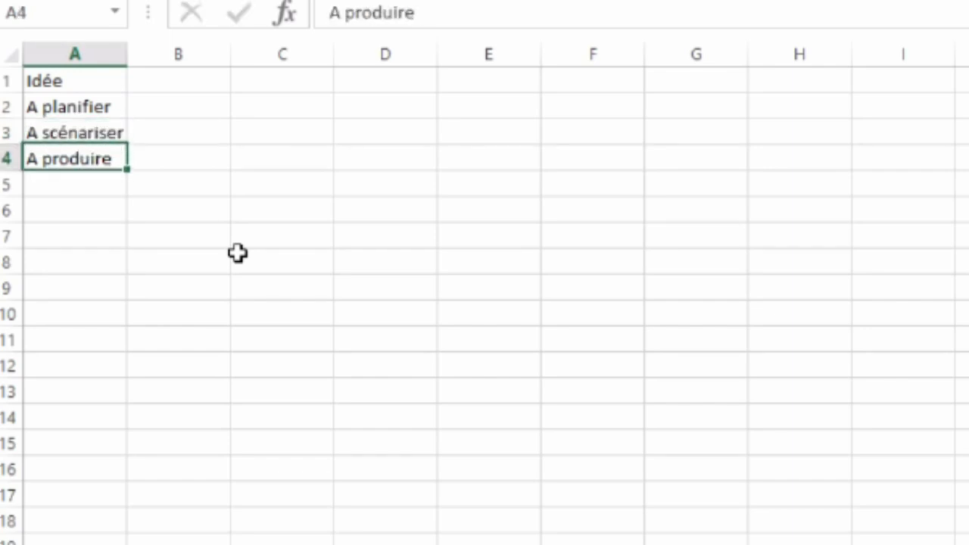
key(Down)
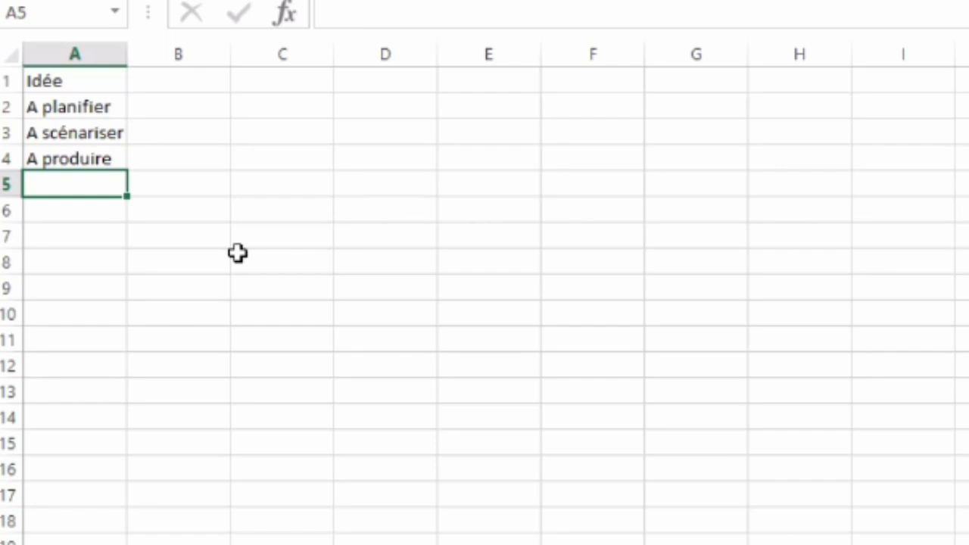
text(A )
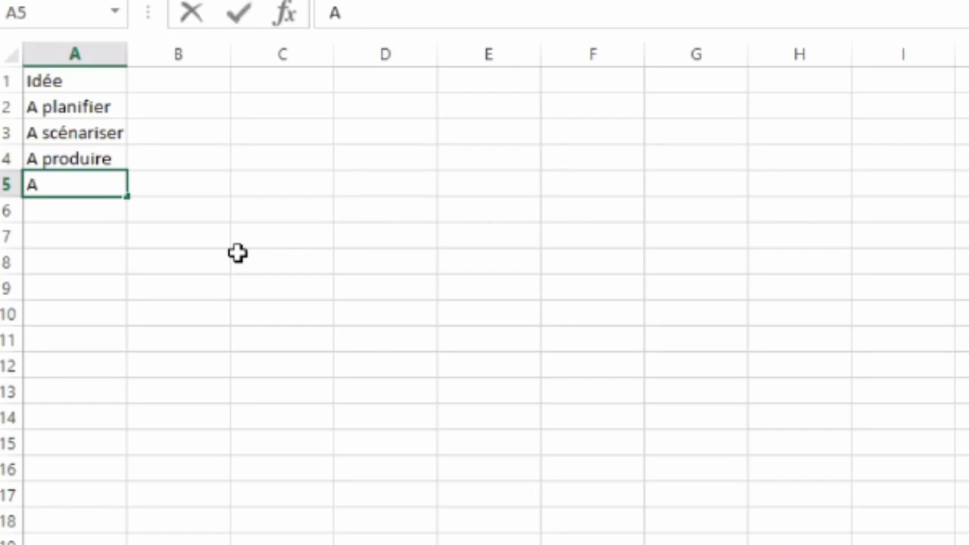
text(publier)
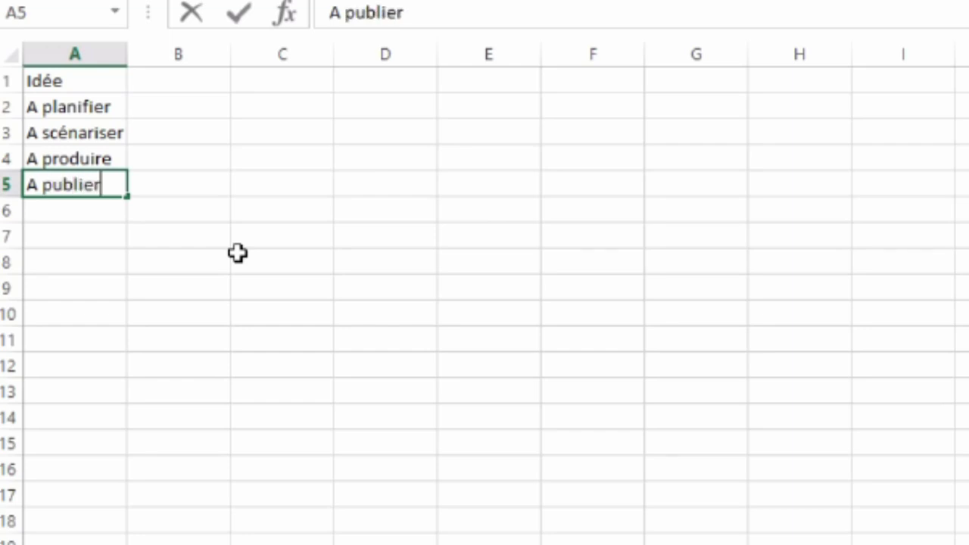
key(Return)
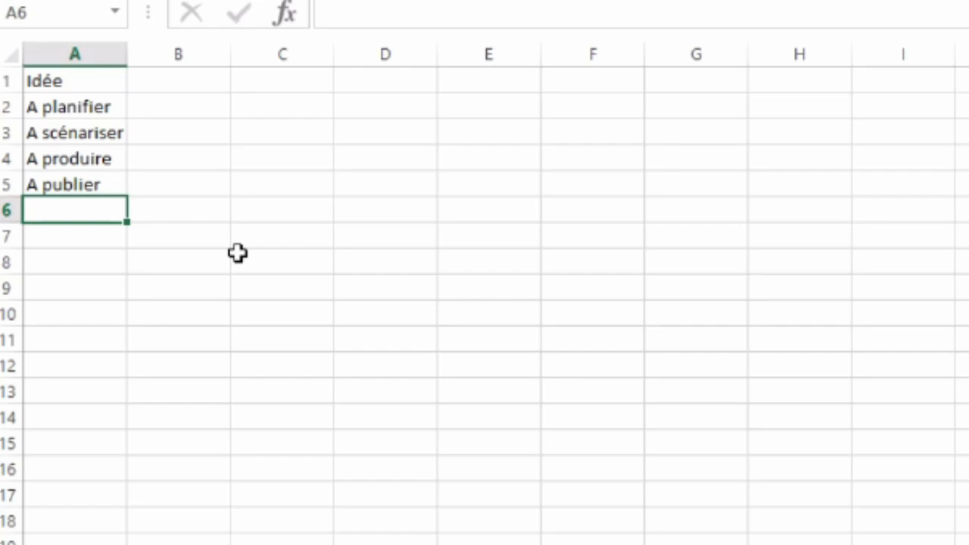
text(Marketing)
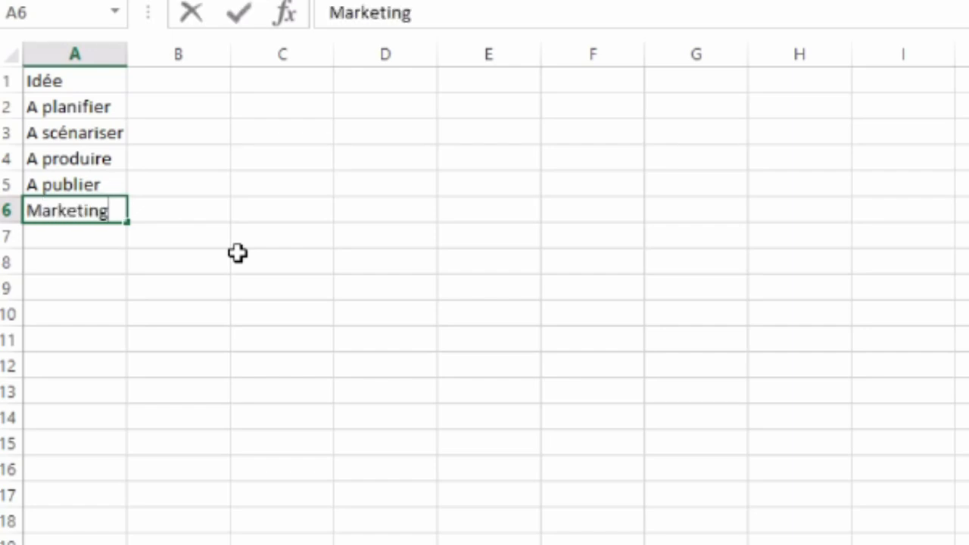
key(Return)
key(Up)
key(Up)
key(Up)
key(Up)
key(Up)
key(Up)
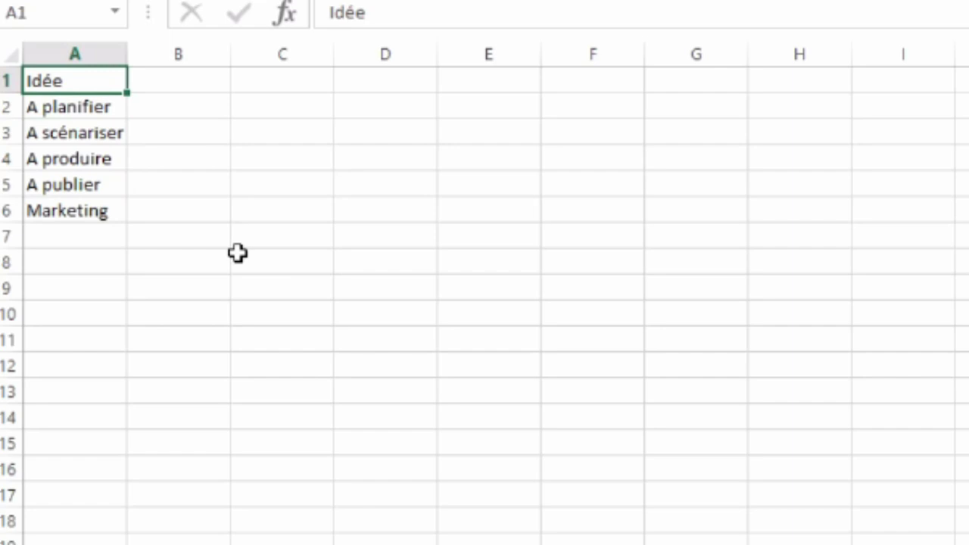
Step: Widen column A to fit the status labels and check the A1:A6 list
drag(127, 54, 147, 54)
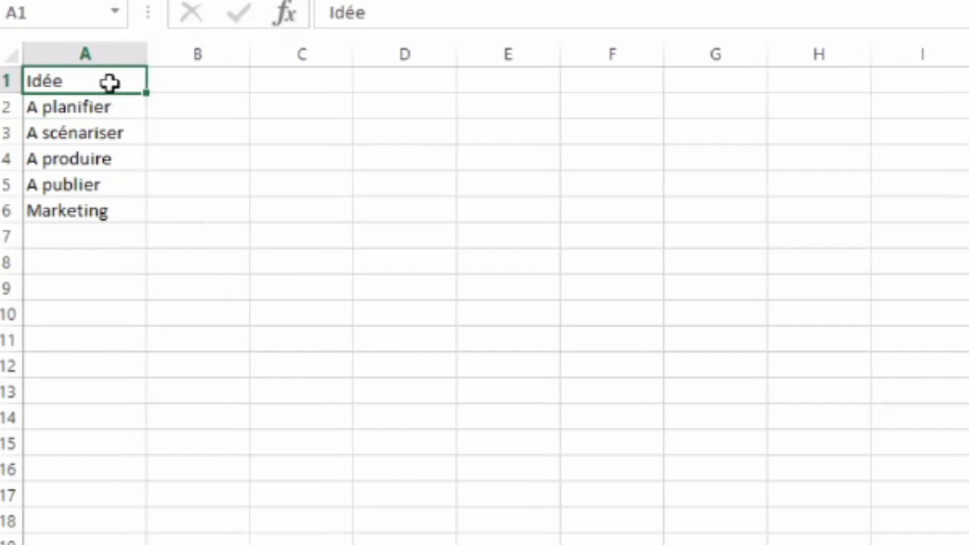
drag(110, 81, 99, 209)
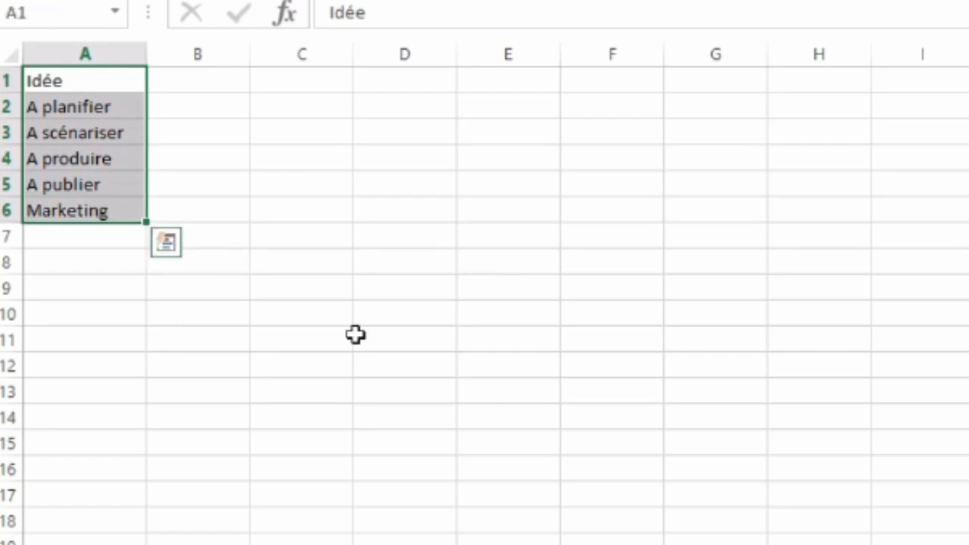
click(261, 202)
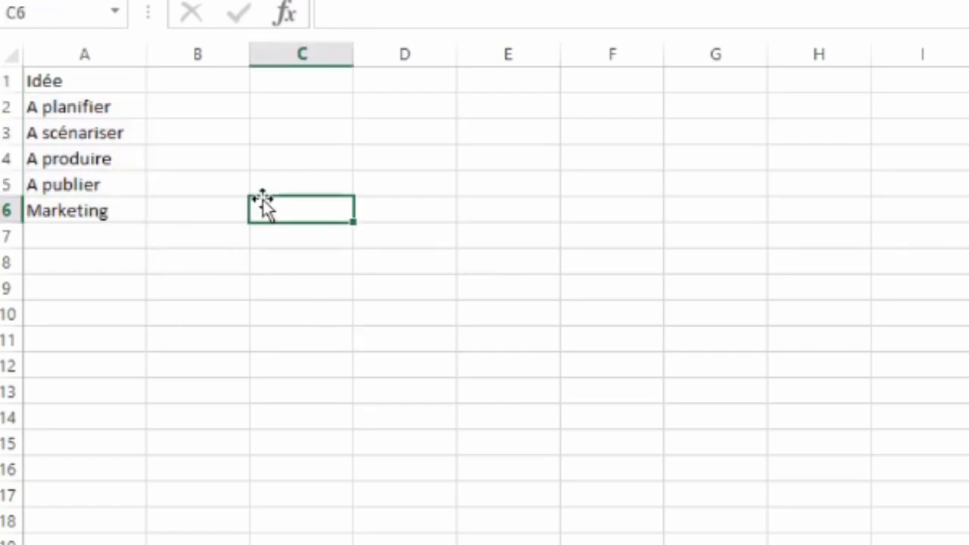
click(84, 281)
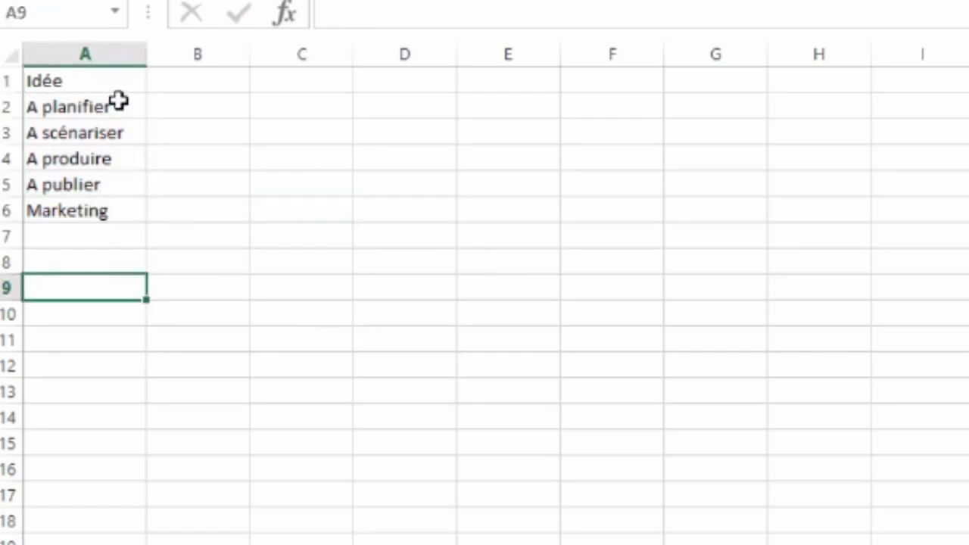
drag(106, 85, 106, 203)
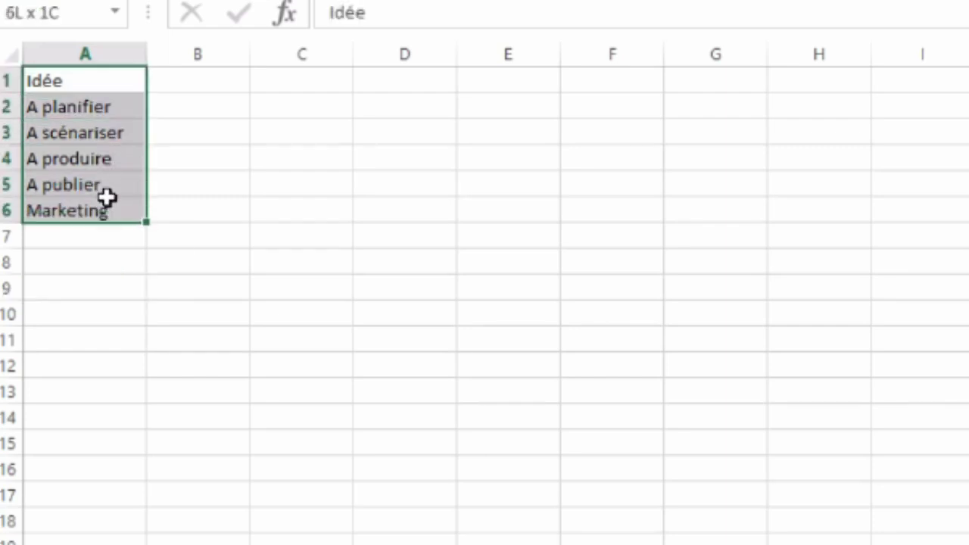
click(131, 192)
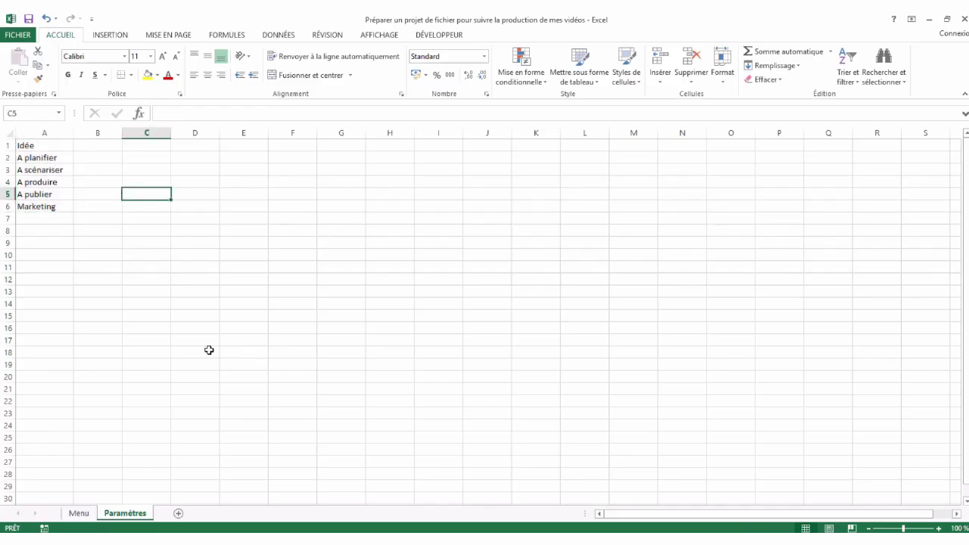
Step: Insert a new sheet after Menu and name it Vidéos
click(79, 513)
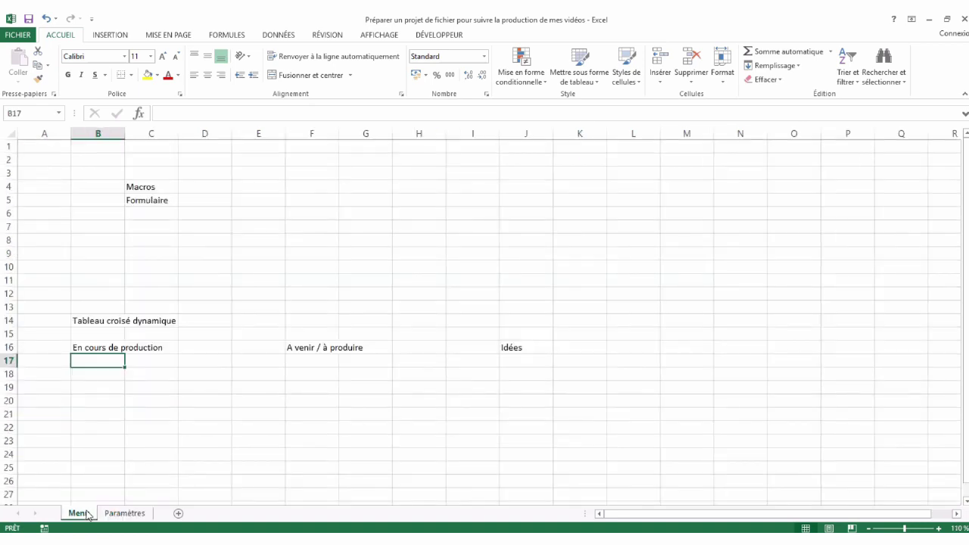
click(179, 513)
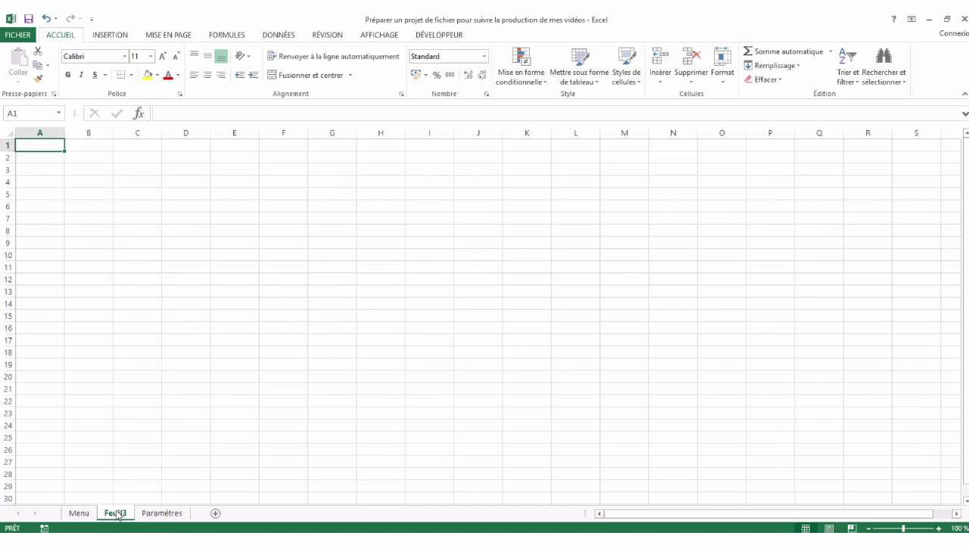
right_click(118, 517)
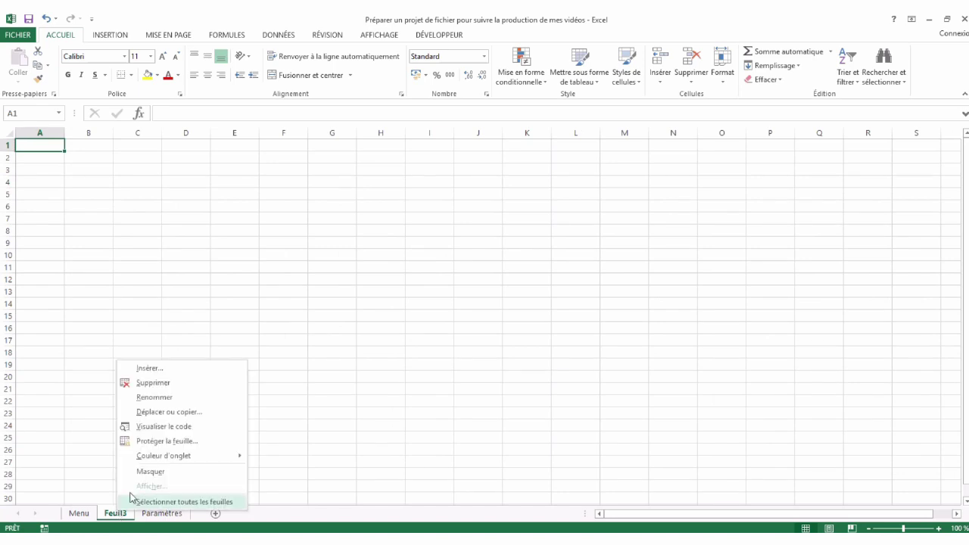
click(178, 397)
text(Vidéos)
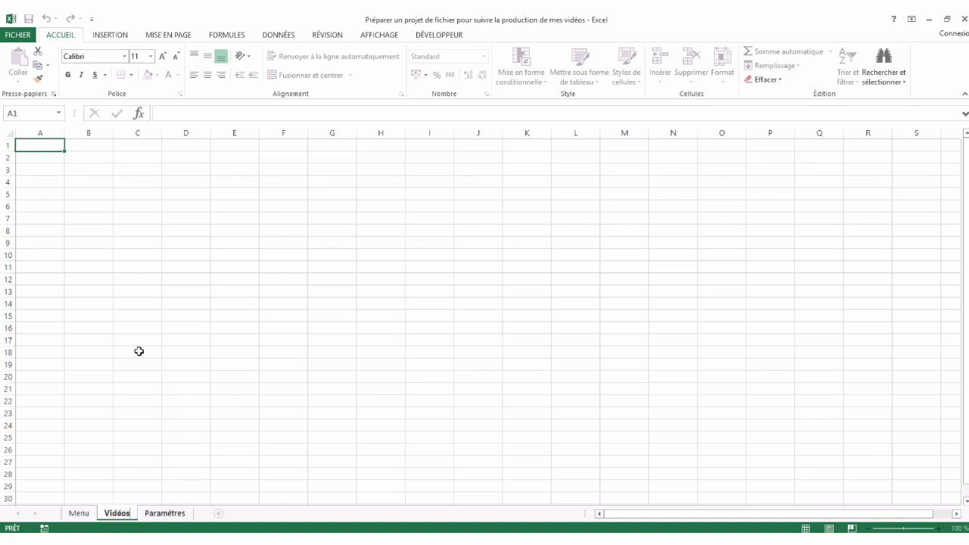
click(88, 185)
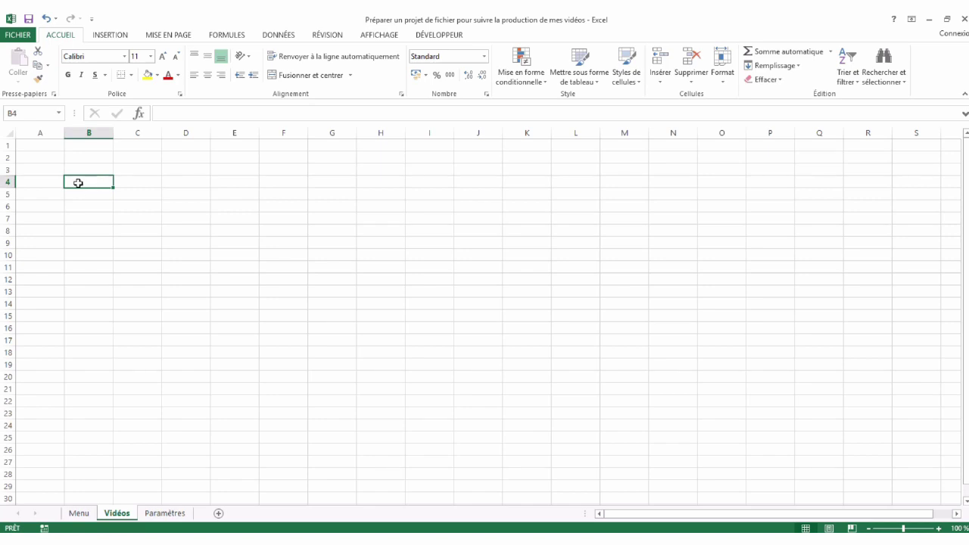
Step: Type headers Statut, Nom and Catégorie in A1:C1 and widen column B for video names
click(44, 147)
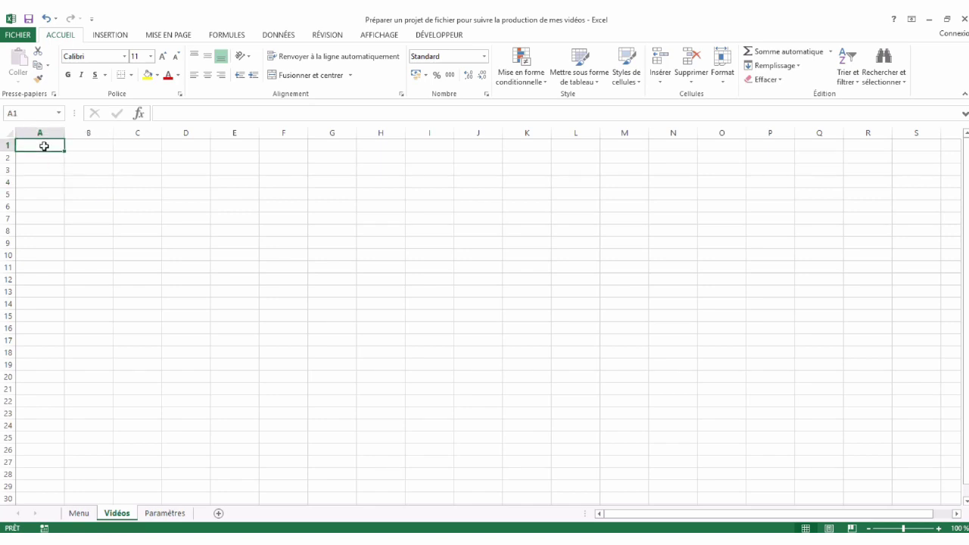
text(Statut)
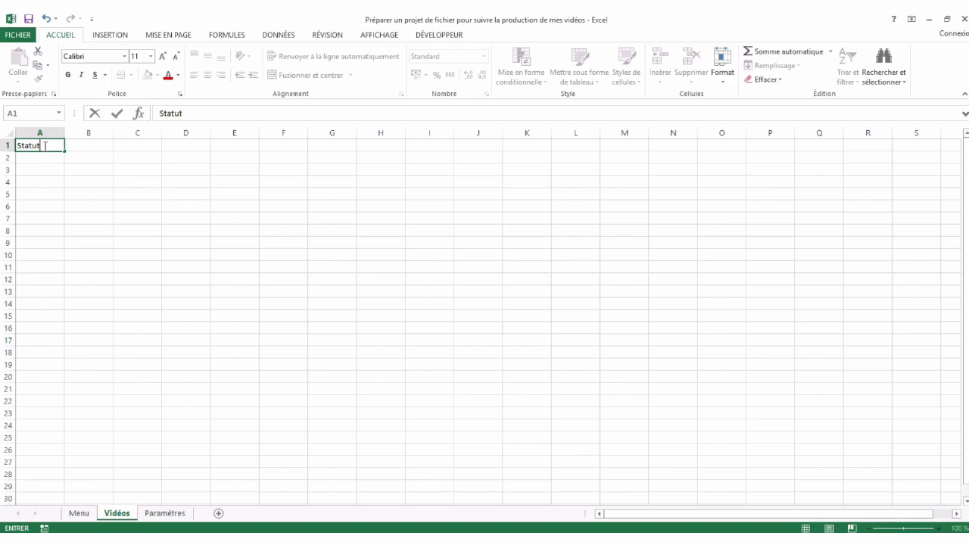
key(Tab)
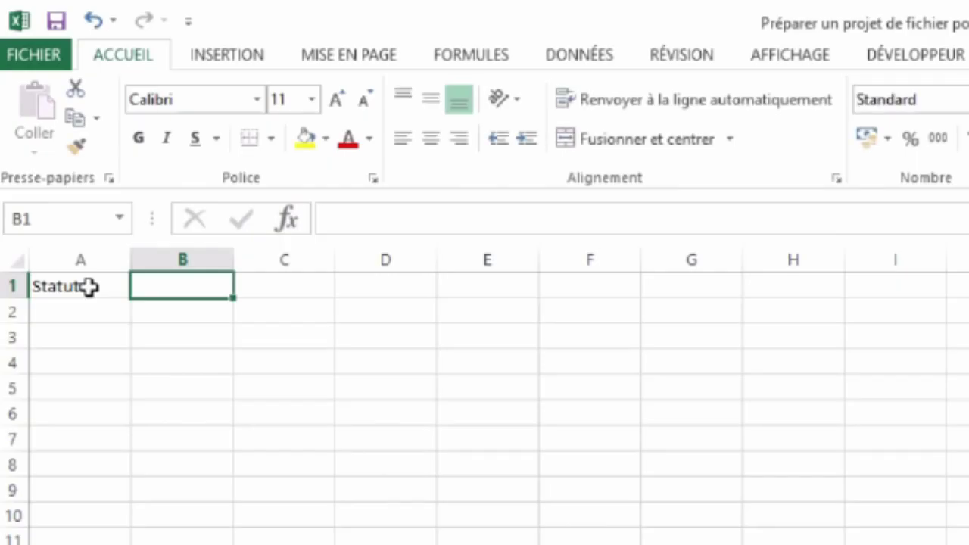
text(N)
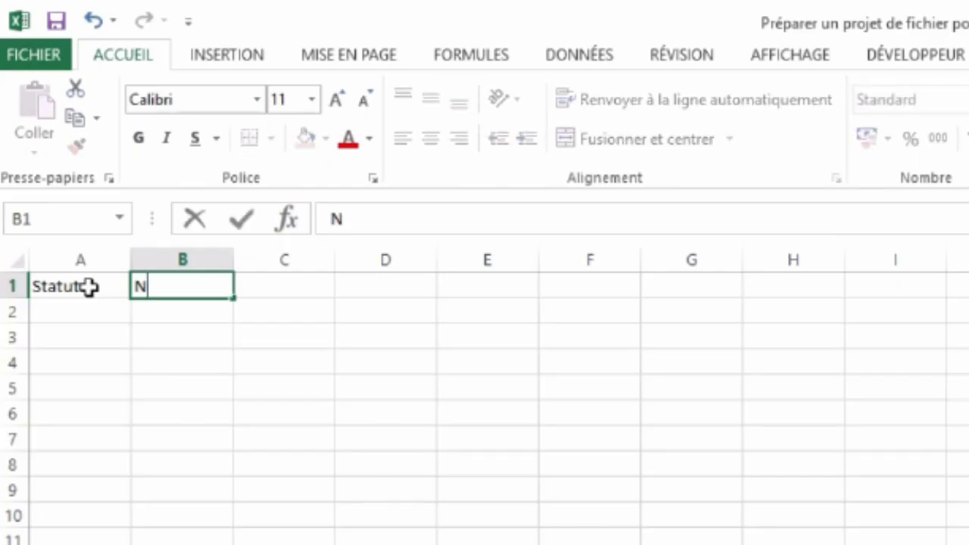
text(om)
key(Tab)
key(Left)
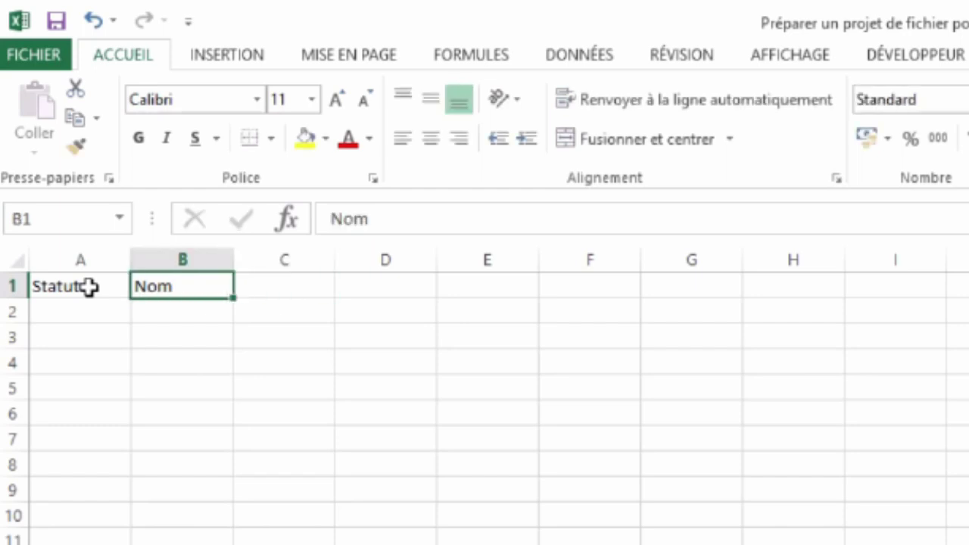
drag(233, 260, 496, 259)
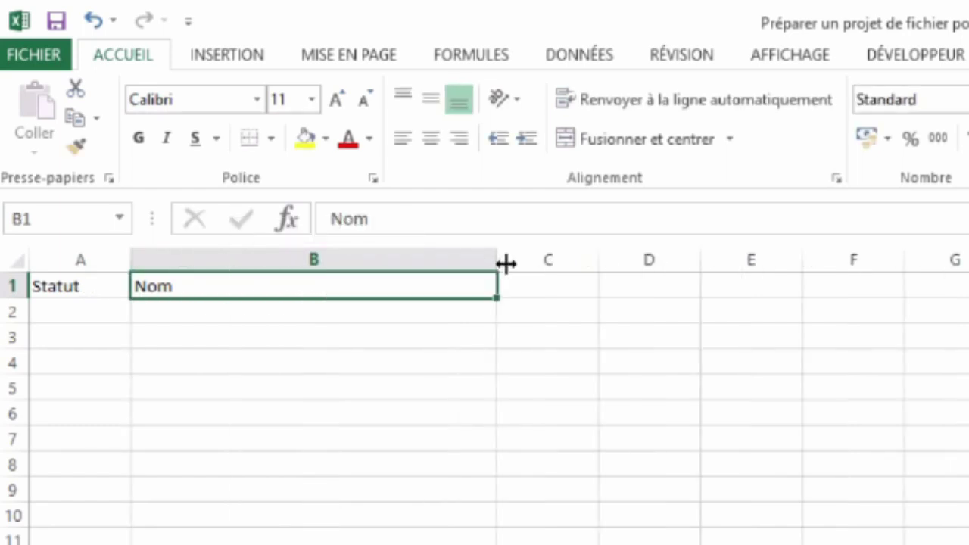
click(558, 285)
text(Catégorie)
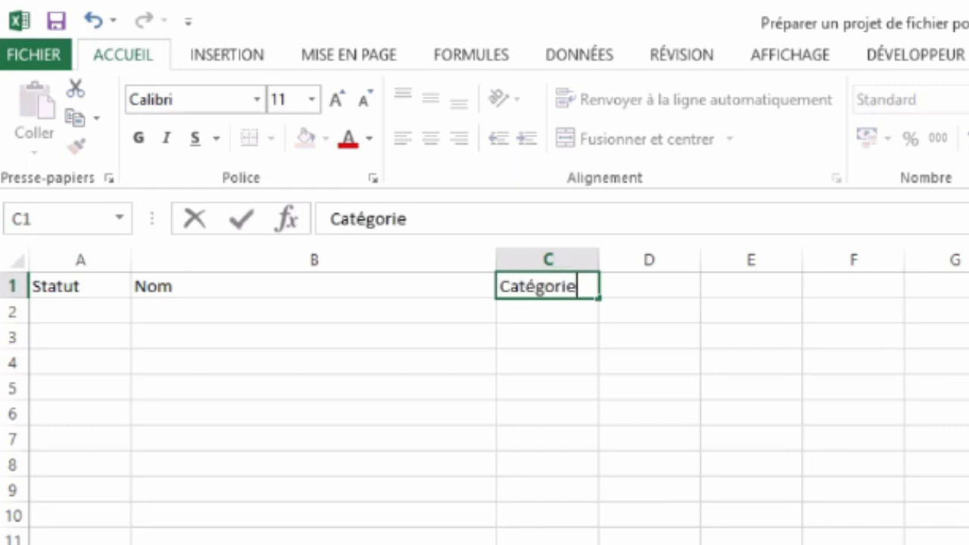
key(Tab)
click(79, 285)
key(Return)
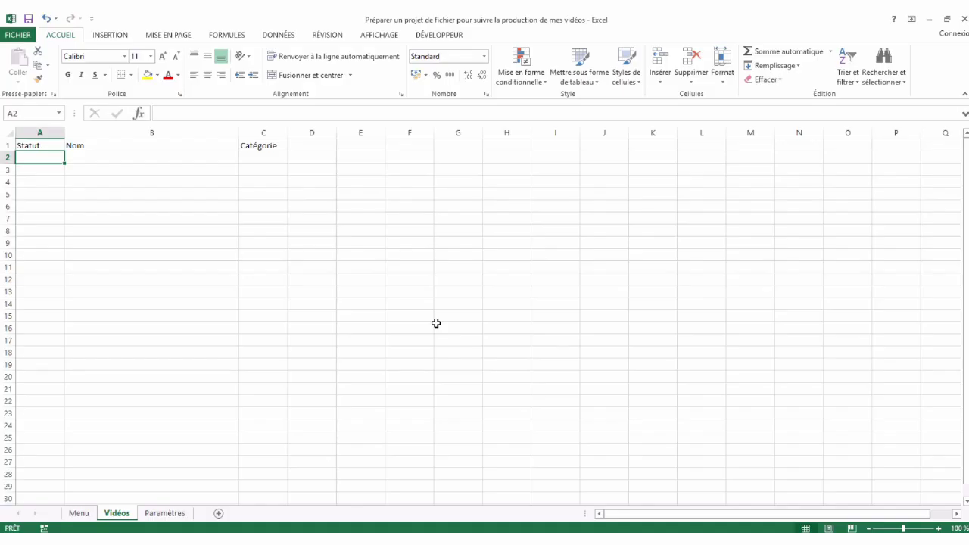
key(Right)
key(Right)
key(Left)
key(Left)
click(79, 513)
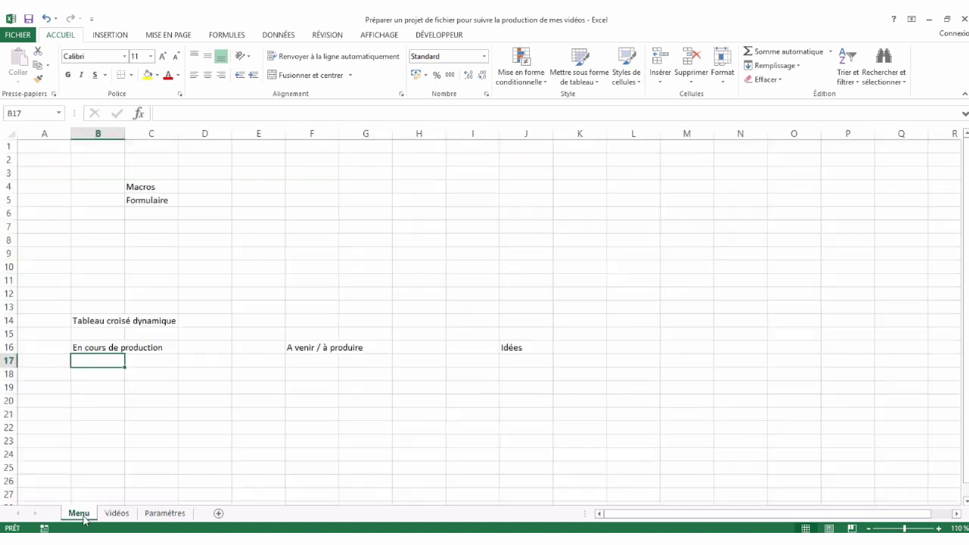
drag(530, 346, 523, 456)
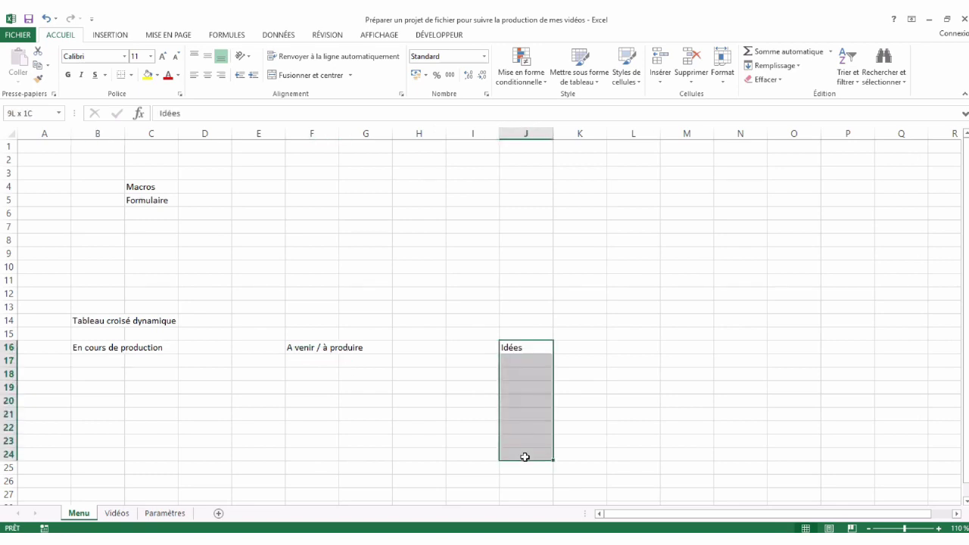
drag(592, 347, 593, 441)
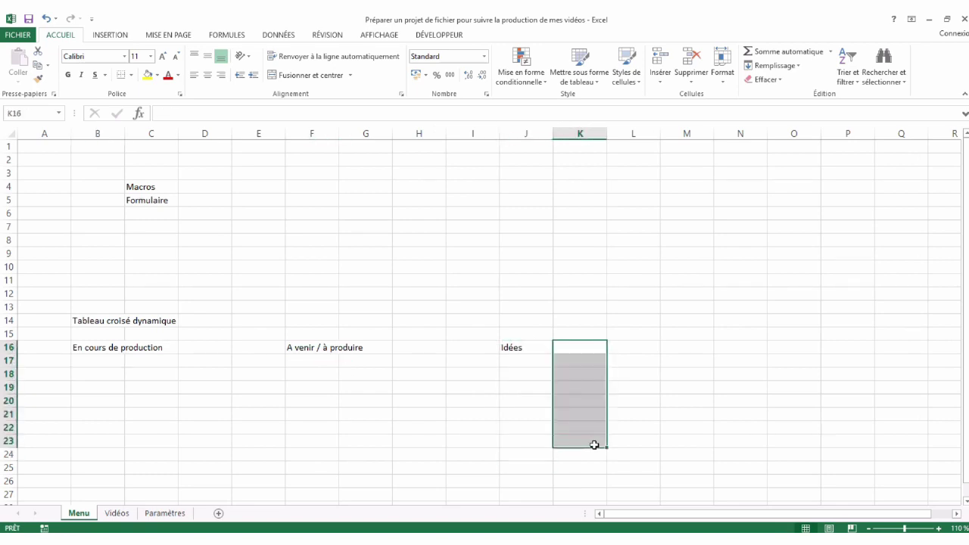
click(514, 361)
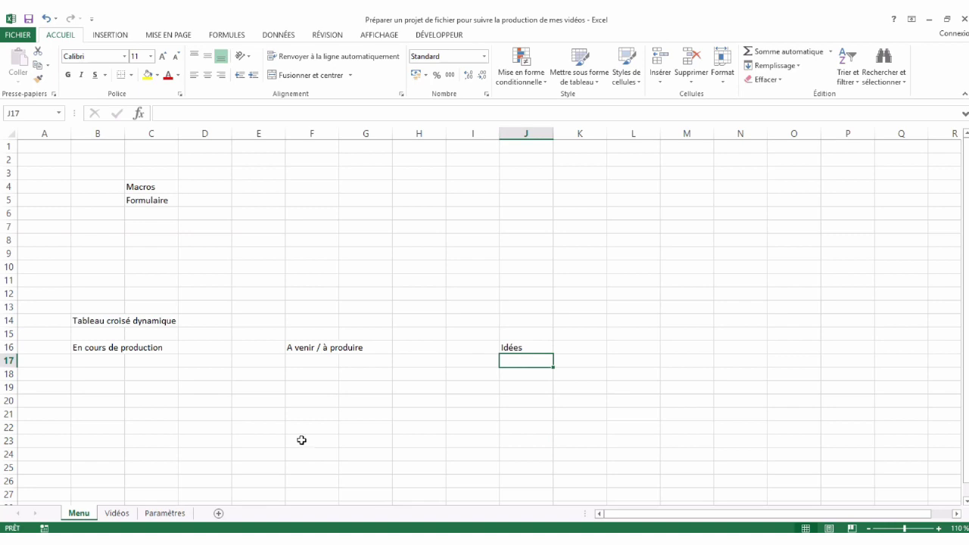
click(117, 513)
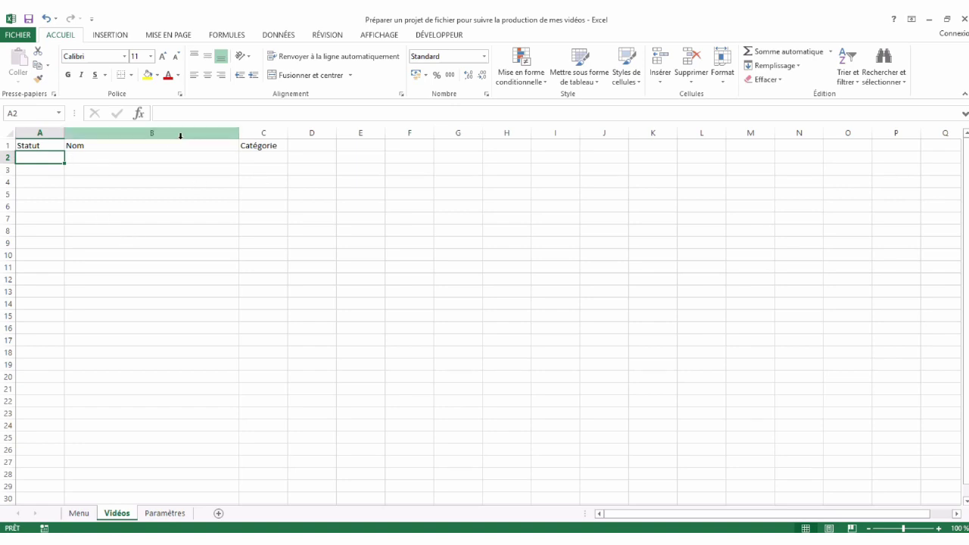
Step: Select A1:C2 and zoom the sheet in to 190 %
click(46, 148)
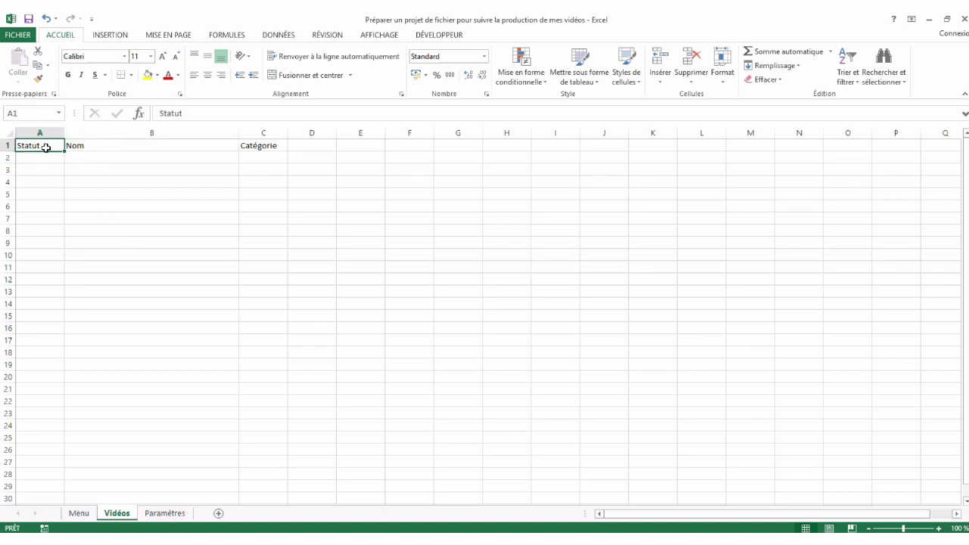
key(shift+Right)
key(shift+Right)
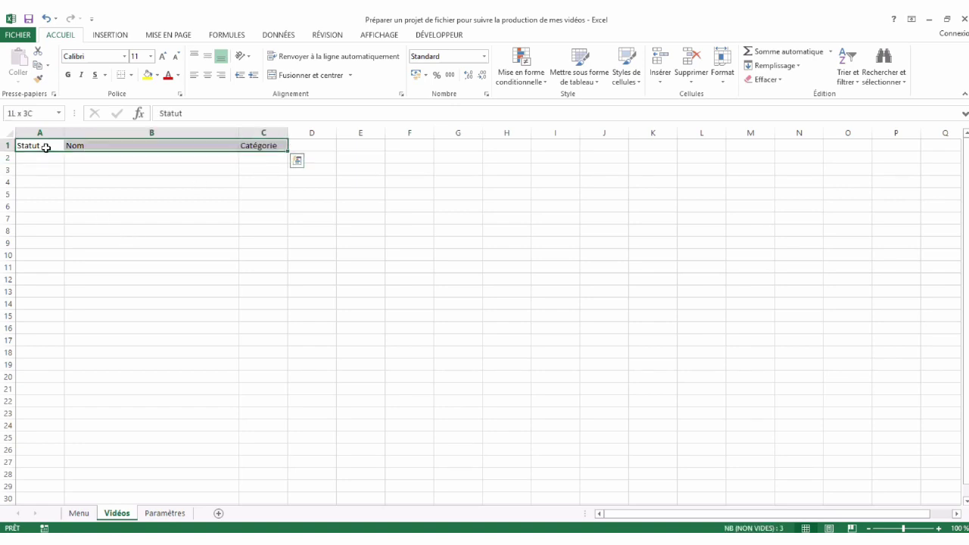
key(shift+Down)
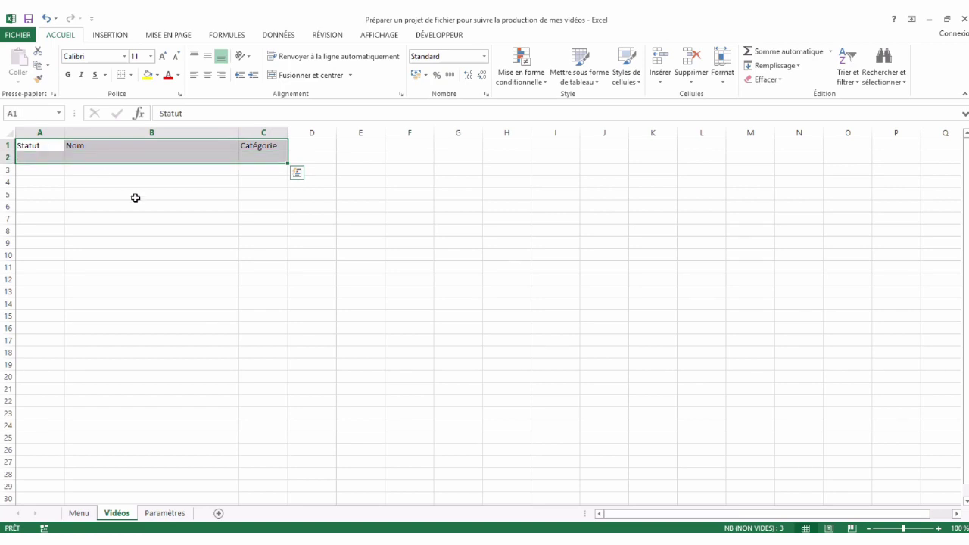
click(938, 528)
click(937, 528)
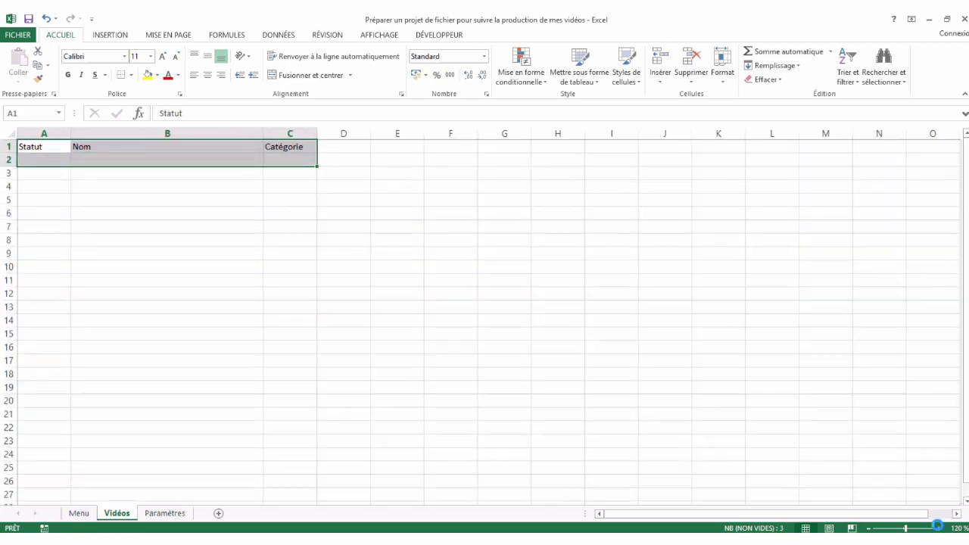
click(937, 528)
click(938, 527)
click(937, 527)
click(938, 527)
click(937, 528)
click(938, 528)
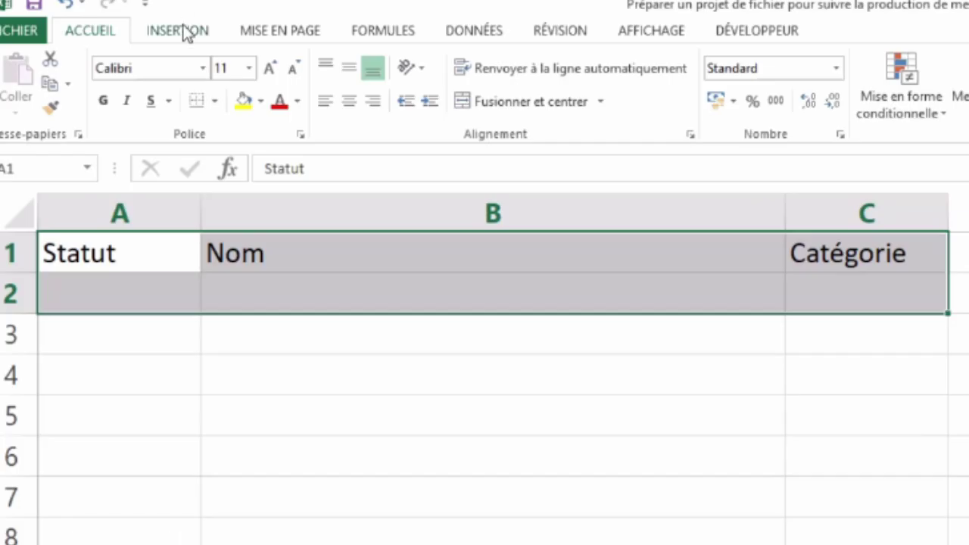
Step: Convert A1:C2 into a table with the first row as headers
click(113, 35)
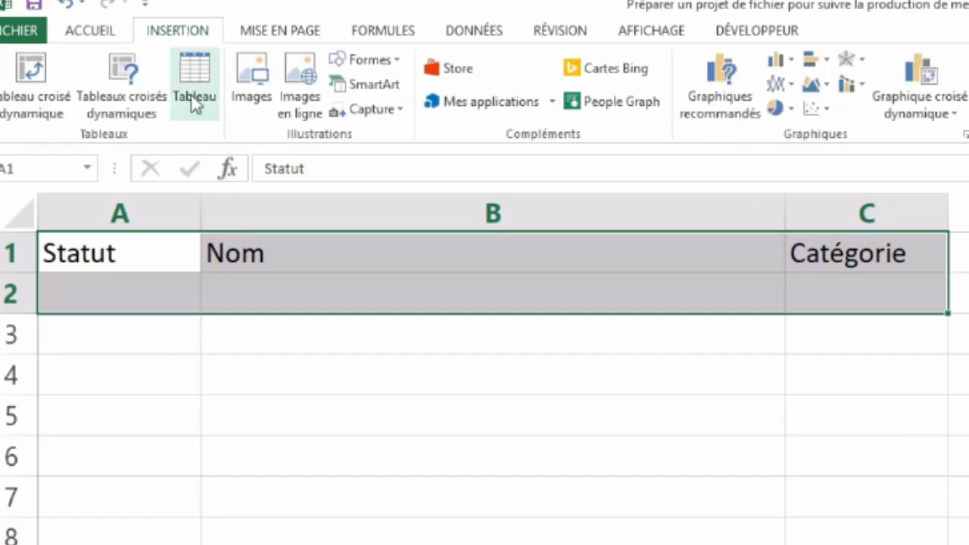
click(195, 105)
click(660, 299)
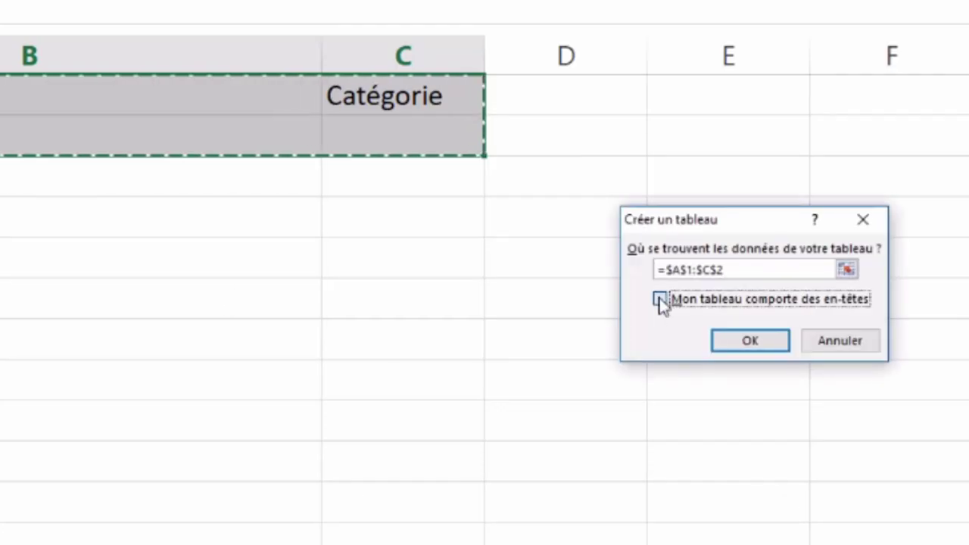
click(746, 342)
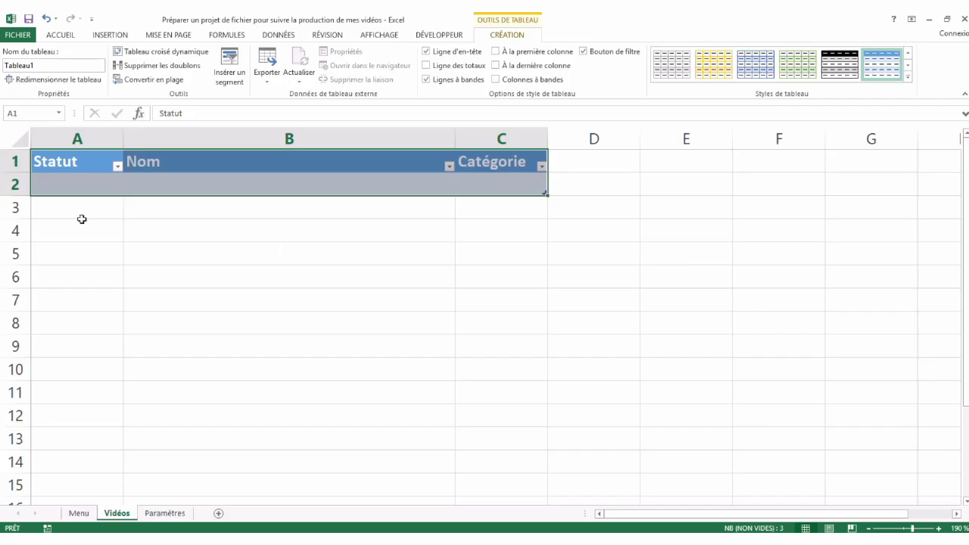
click(82, 218)
click(79, 187)
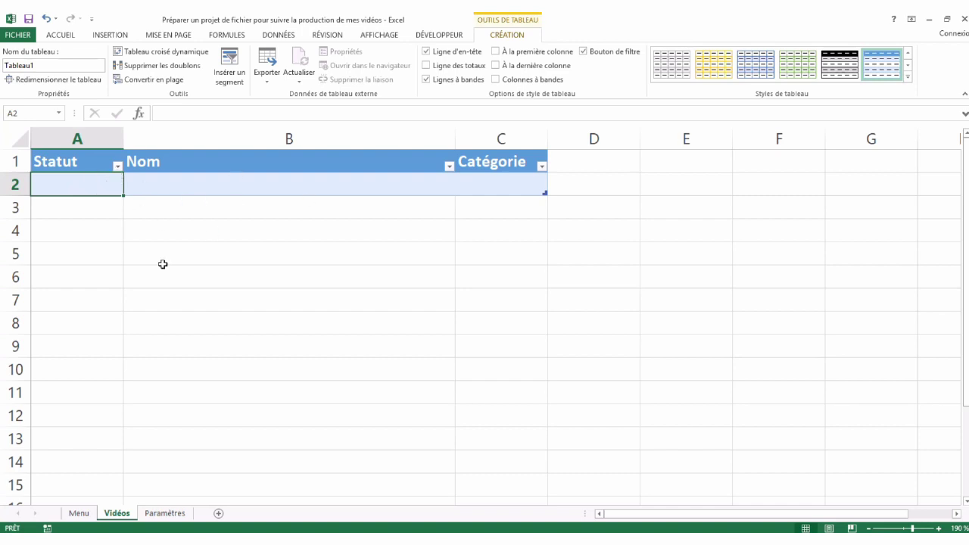
Step: Review the Menu labels and Vidéos table by switching between the sheets, ending on Menu
click(79, 514)
click(91, 364)
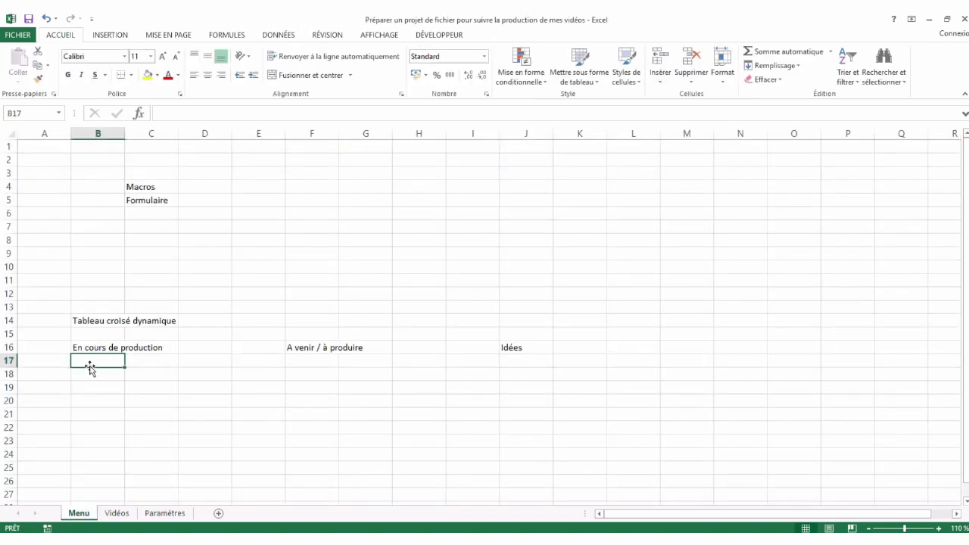
click(115, 513)
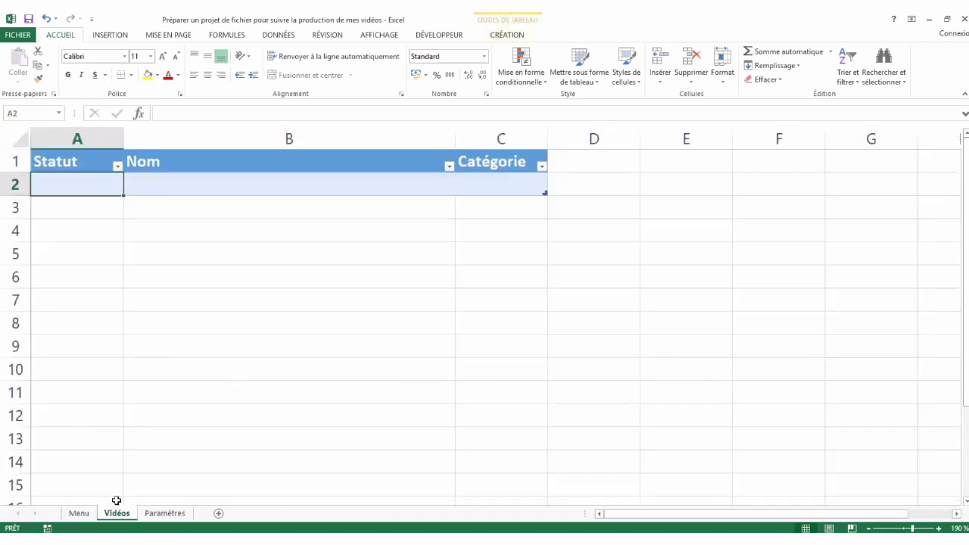
click(168, 182)
click(72, 204)
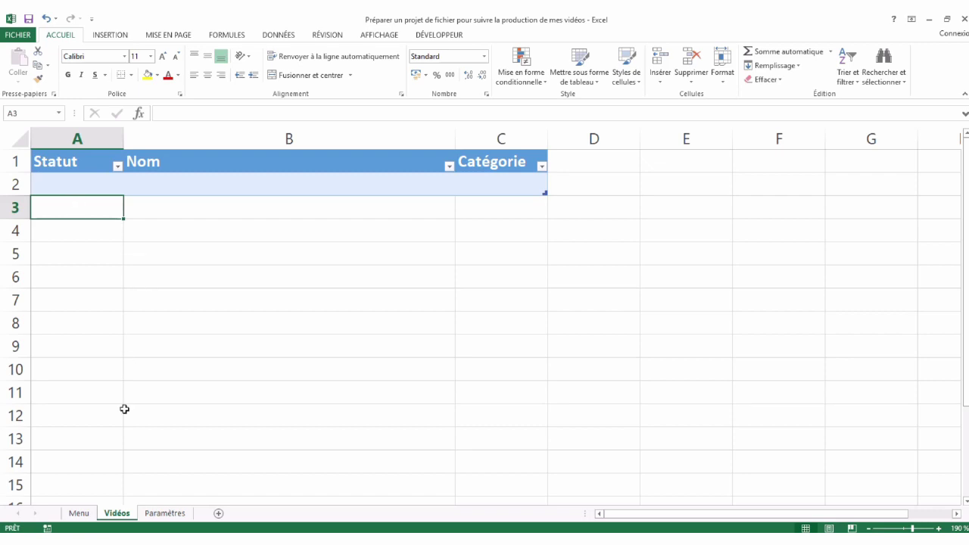
click(79, 513)
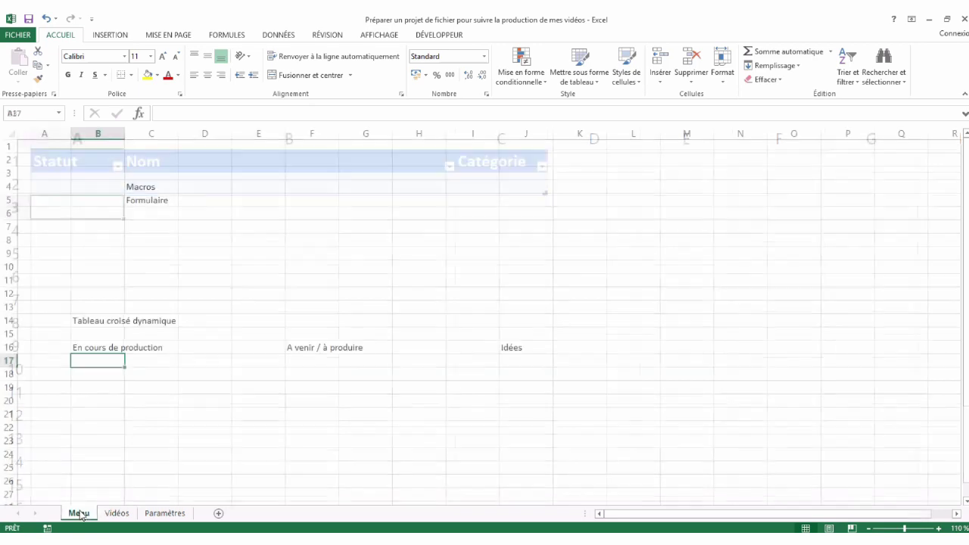
click(159, 198)
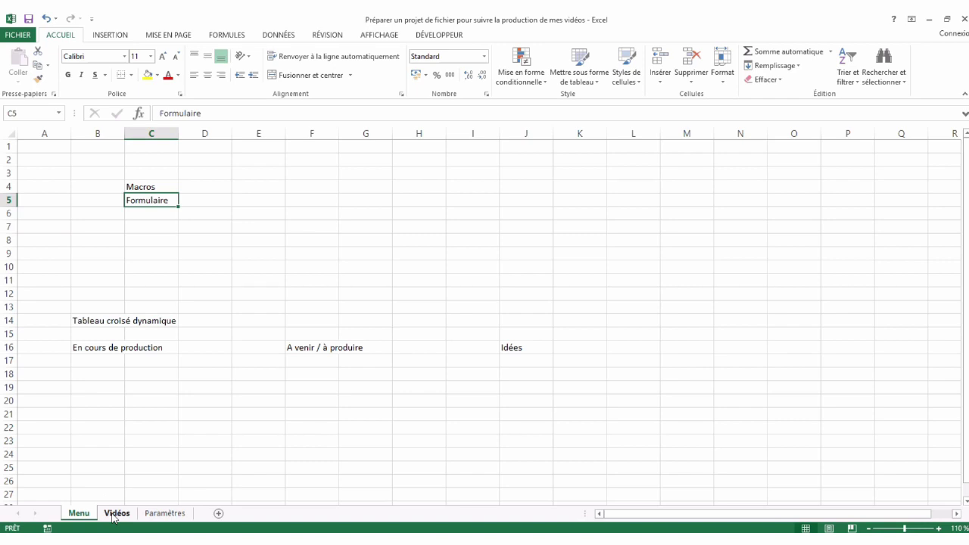
click(116, 513)
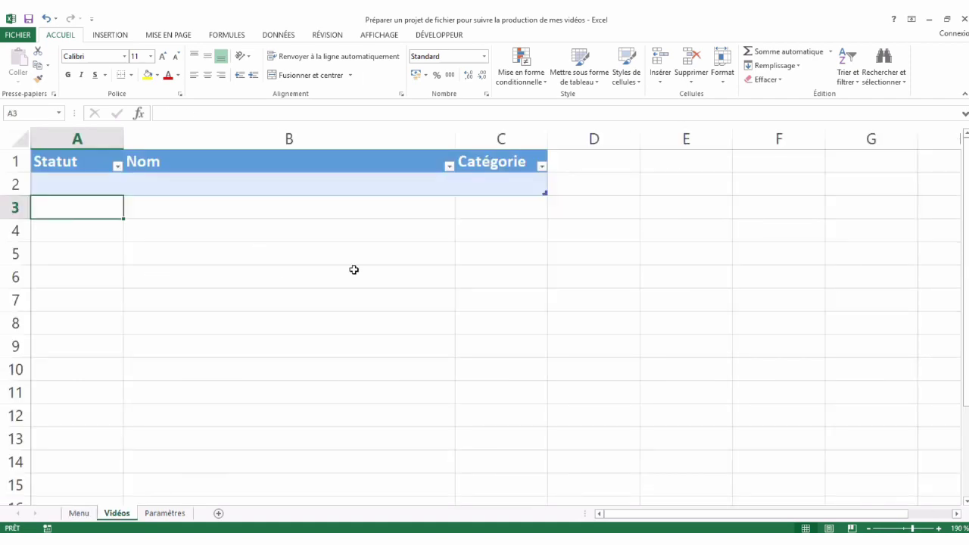
click(477, 179)
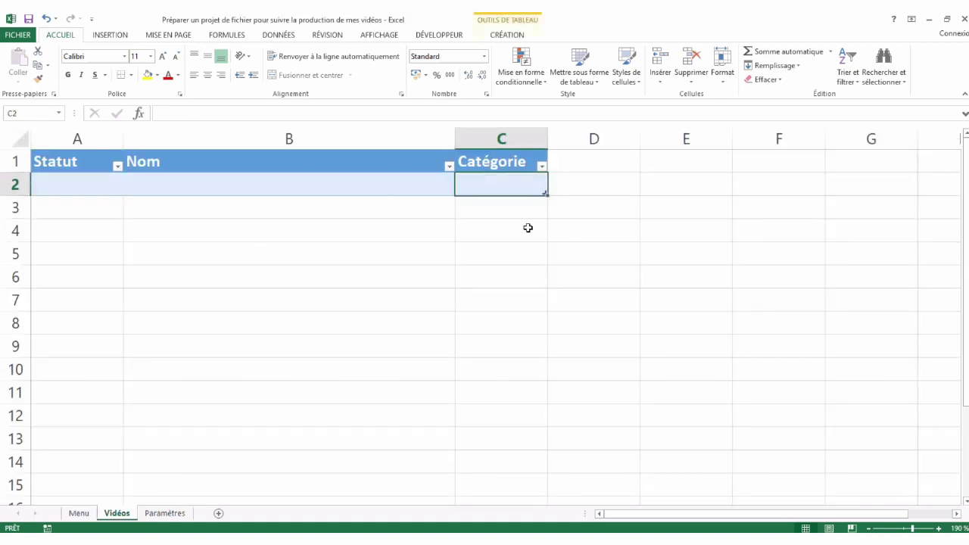
click(87, 218)
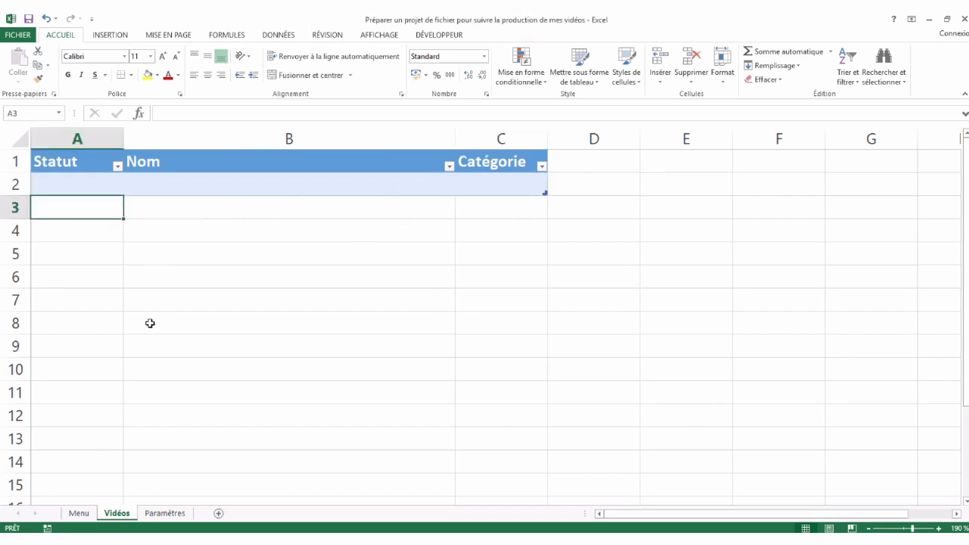
click(79, 513)
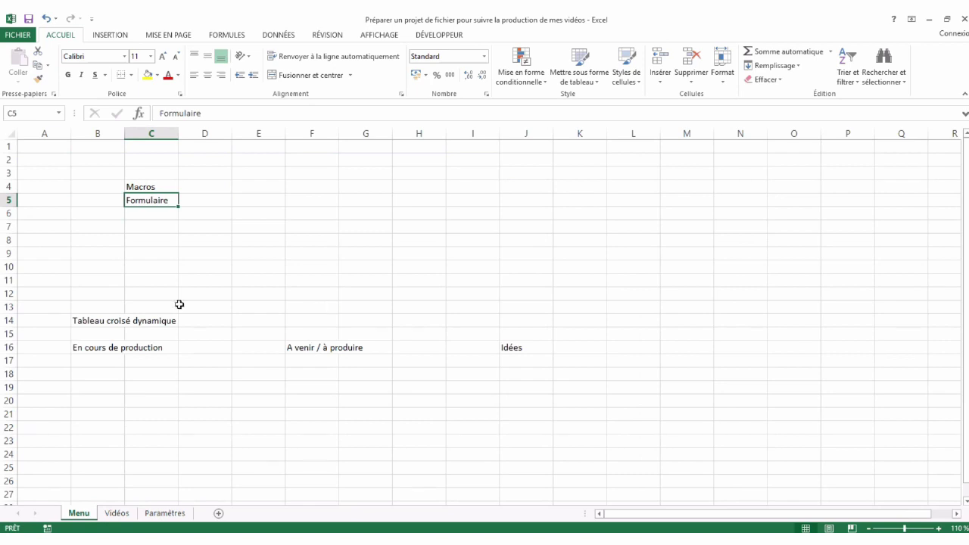
click(100, 351)
click(313, 347)
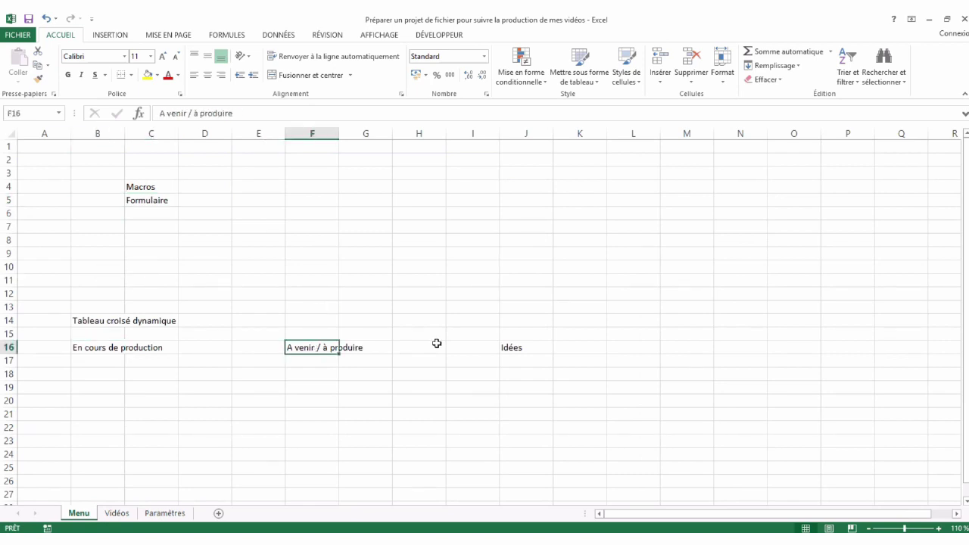
click(525, 349)
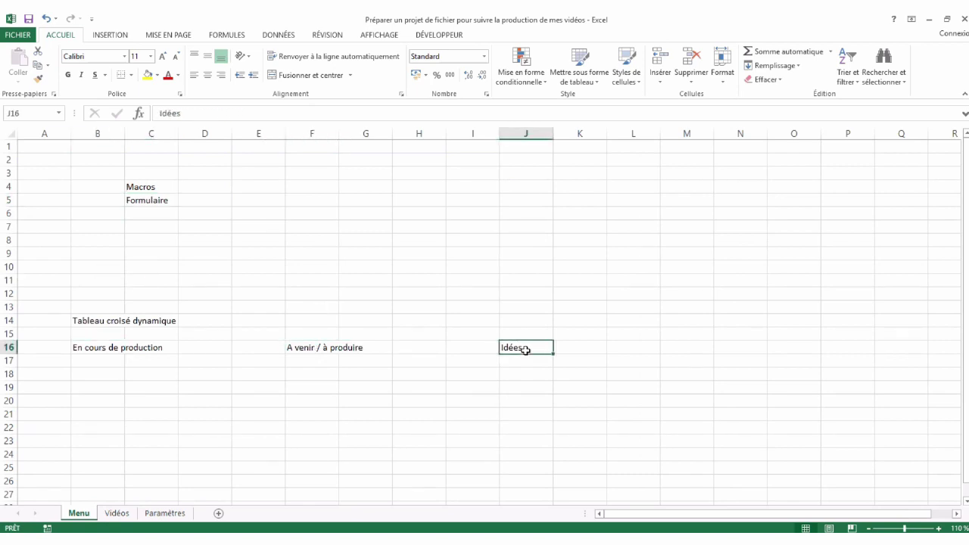
click(104, 362)
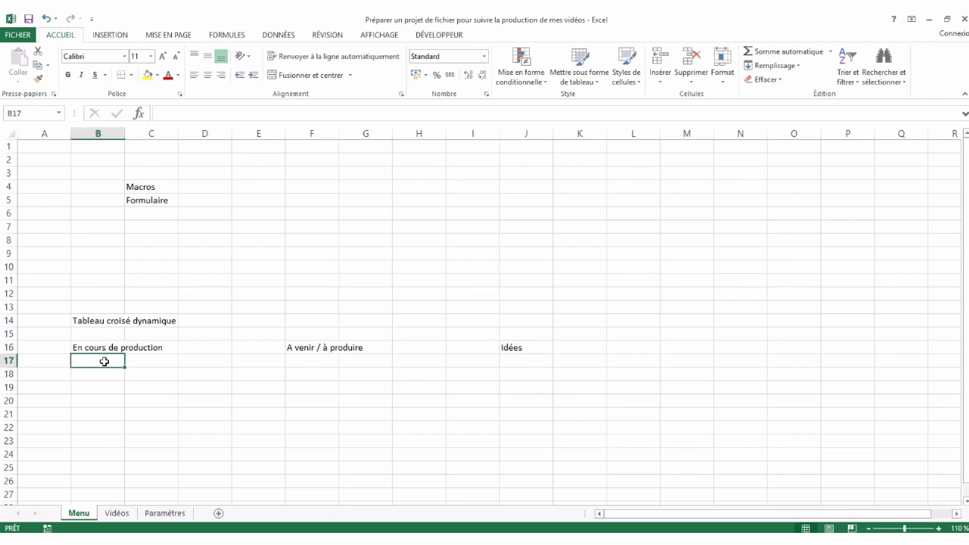
click(119, 515)
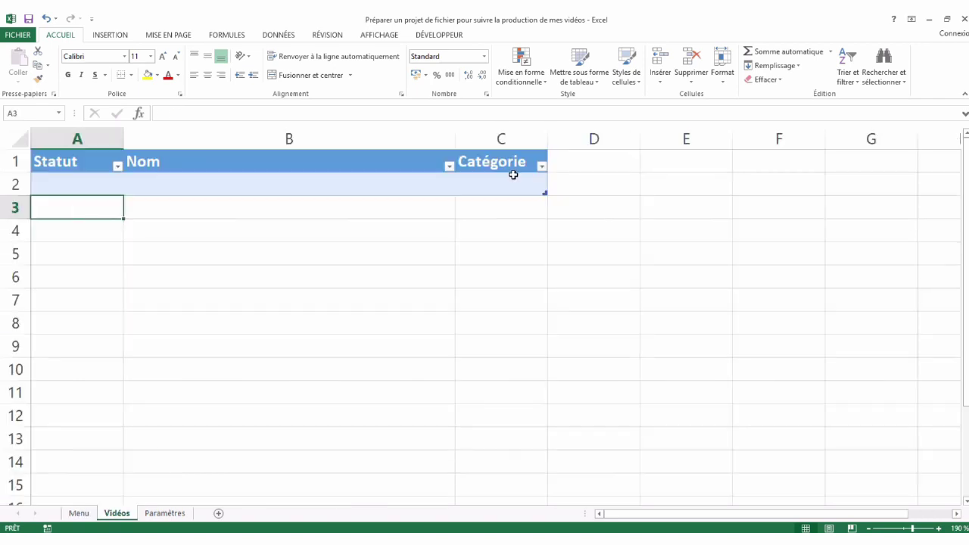
drag(585, 138, 755, 173)
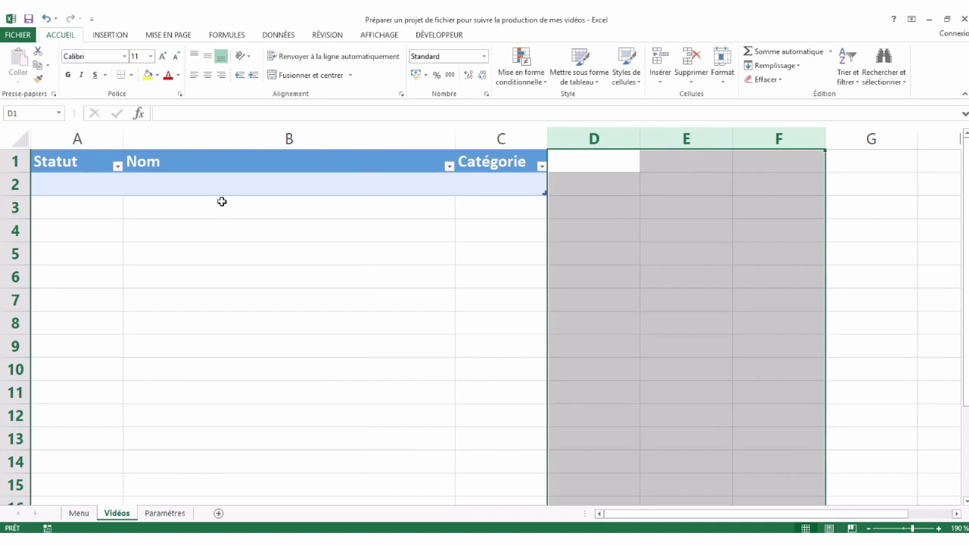
click(79, 219)
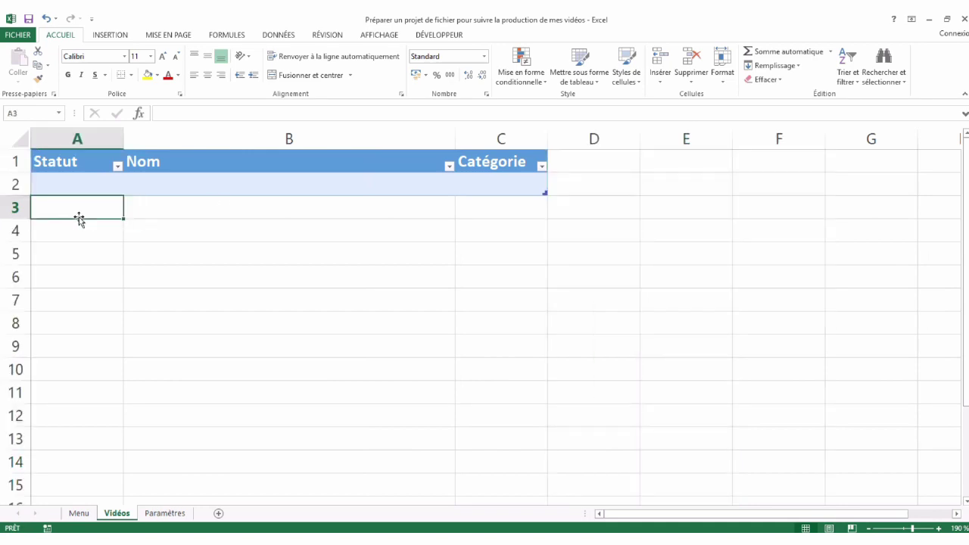
click(79, 513)
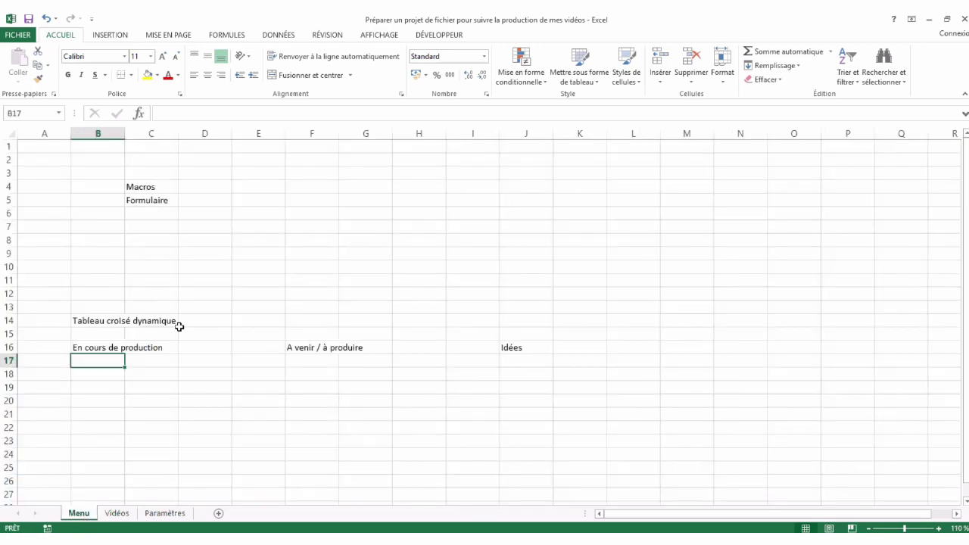